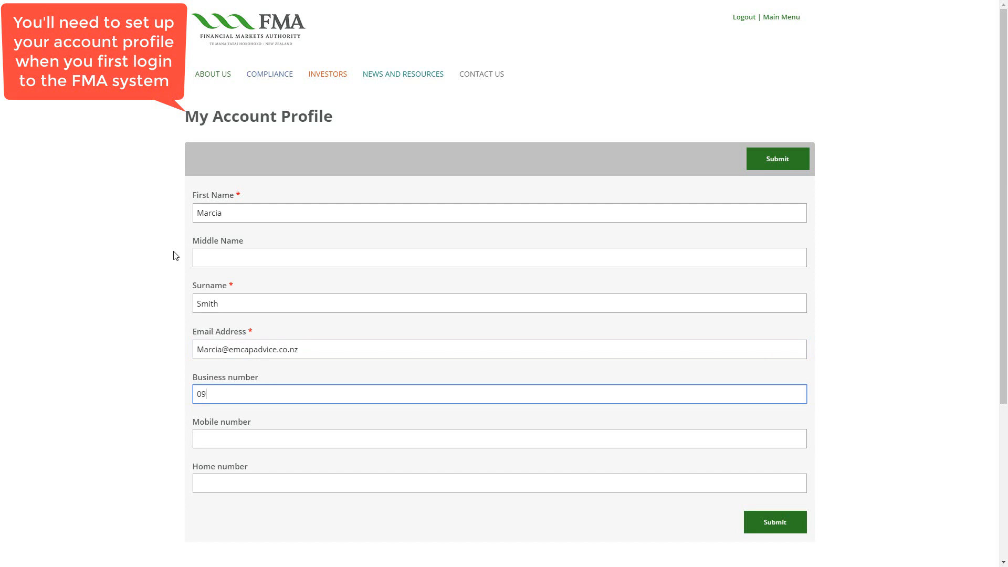
Enter the business phone number, submit the account profile, and begin a new licence application
type("775634")
left_click(798, 512)
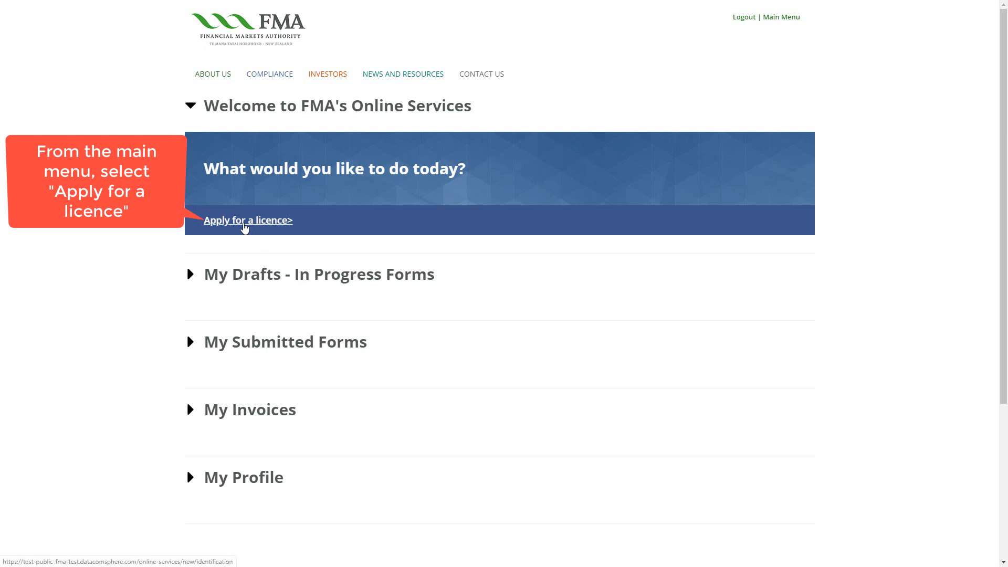
left_click(245, 221)
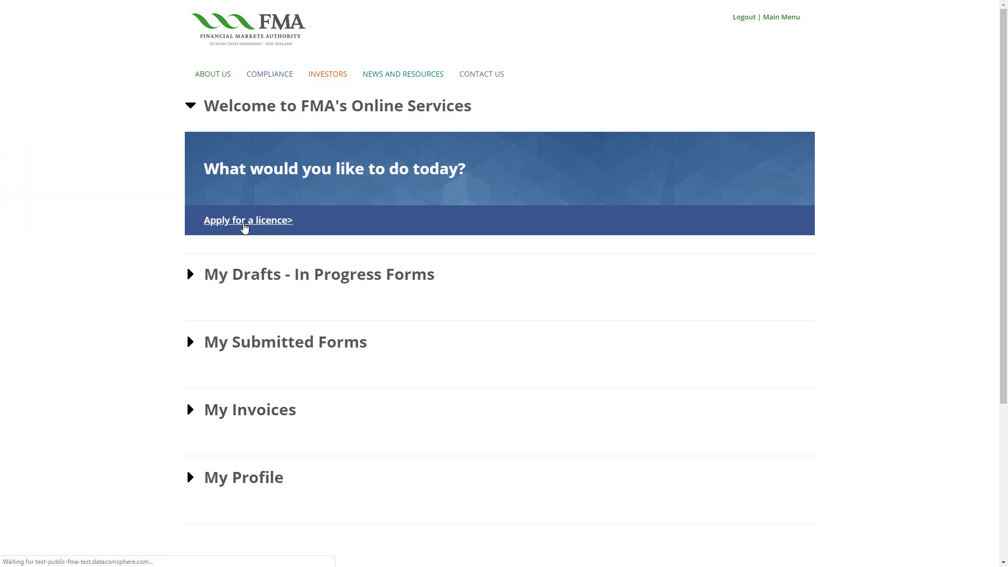
Look up Reliance Advice Limited by its FSP number, confirm authority to apply, and choose FAP Transitional Licence
type("FS")
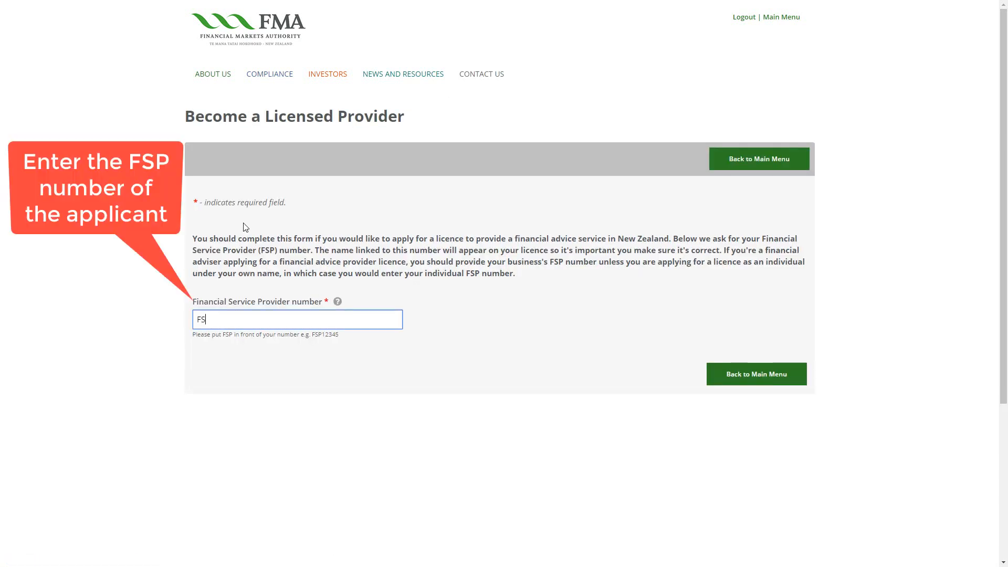
type("P12341234")
key("Tab")
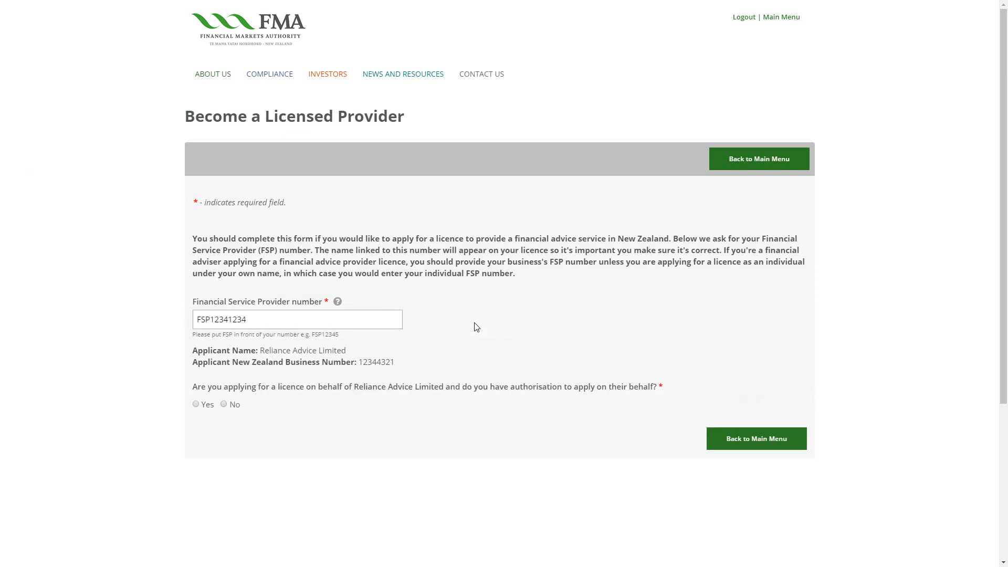
left_click(195, 405)
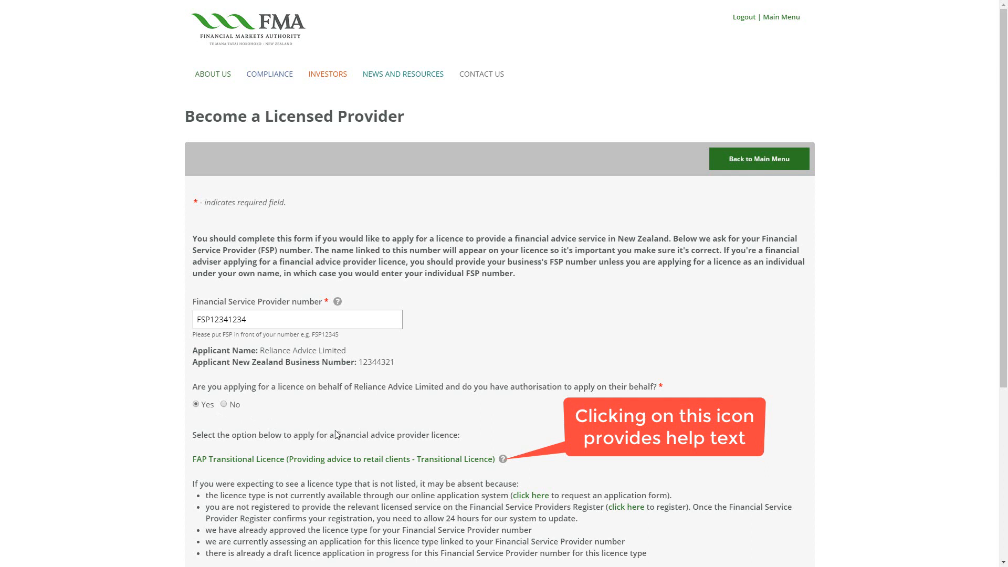
left_click(503, 460)
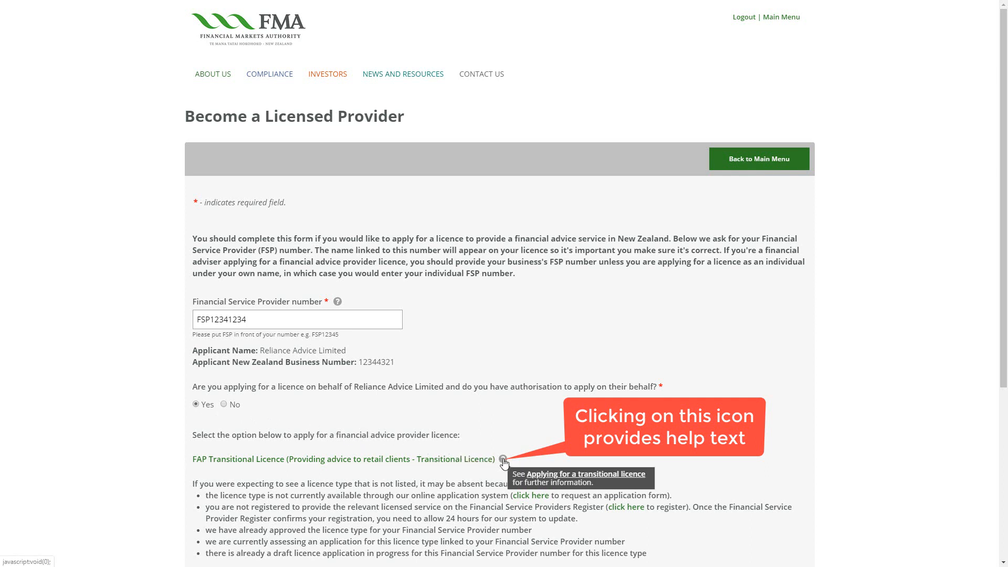
left_click(428, 465)
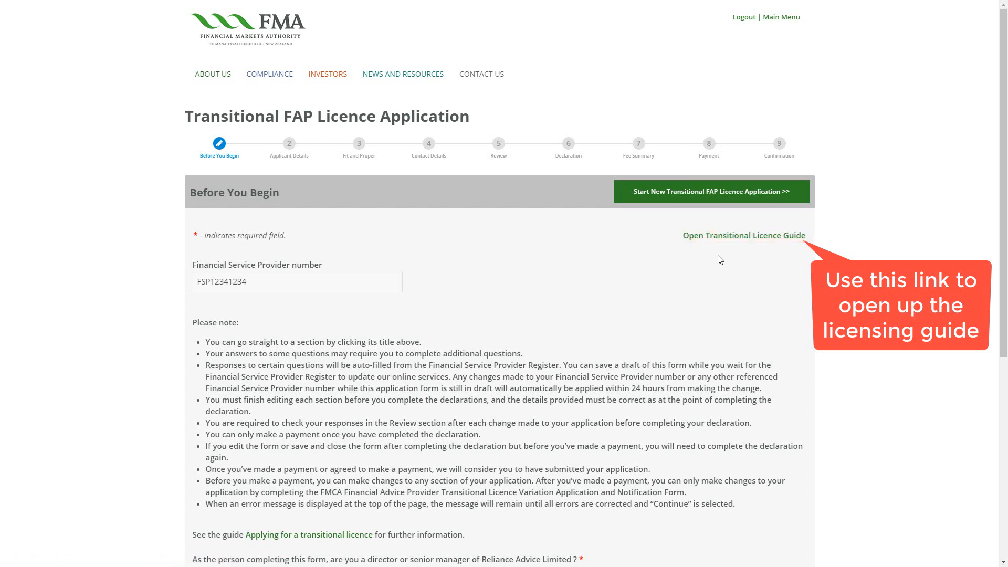
Answer Yes to the director/senior manager and authorised bodies questions, then start the application
scroll(719, 260, "down", 4)
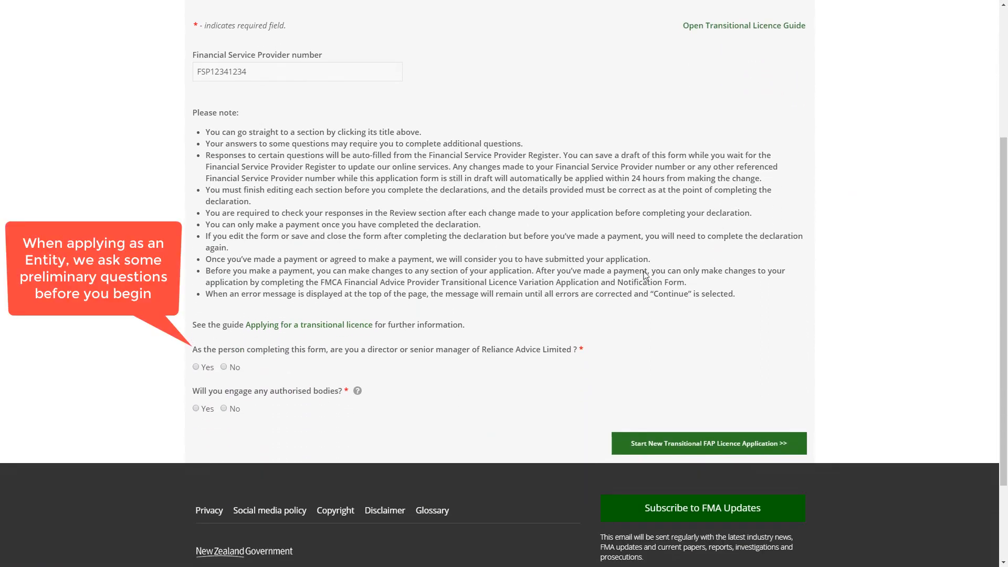
left_click(196, 367)
left_click(196, 408)
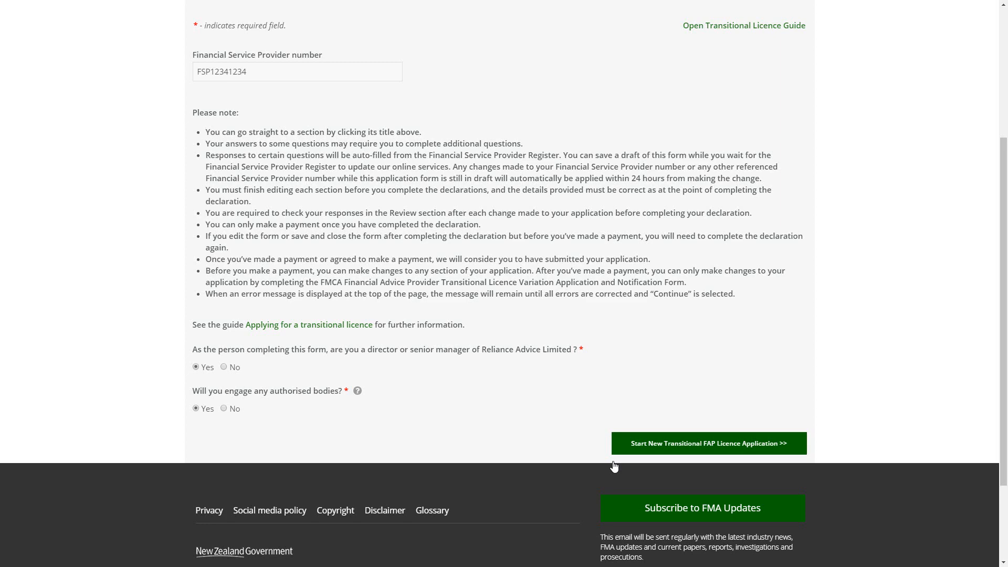
left_click(631, 452)
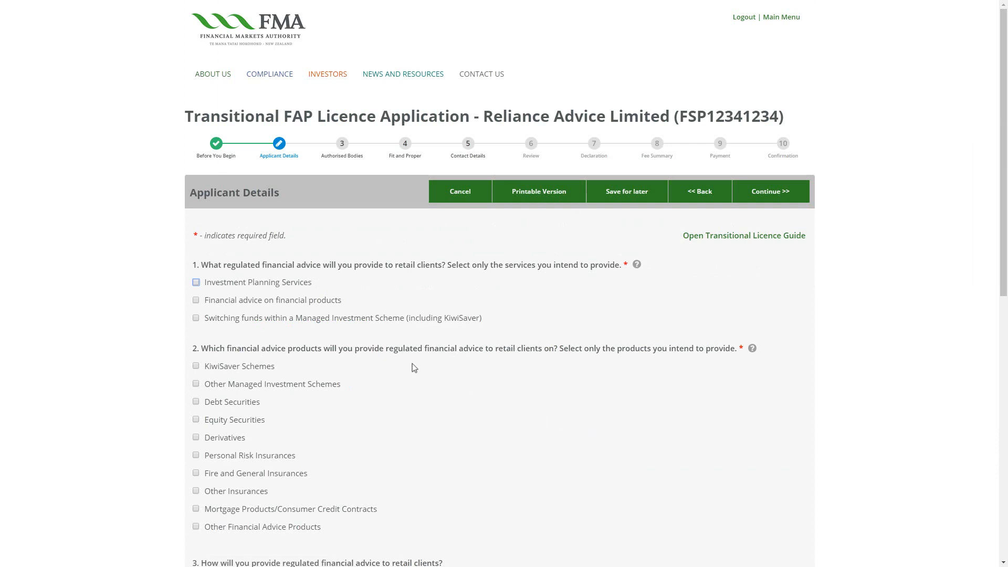
Tick Investment Planning Services, financial advice on financial products, and KiwiSaver Schemes
left_click(195, 283)
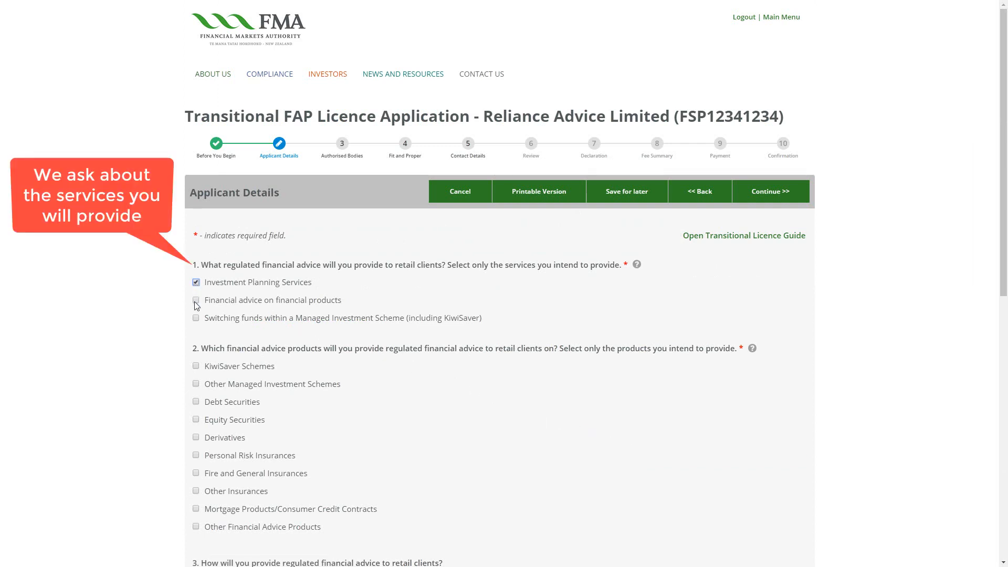
left_click(196, 301)
scroll(196, 318, "down", 1)
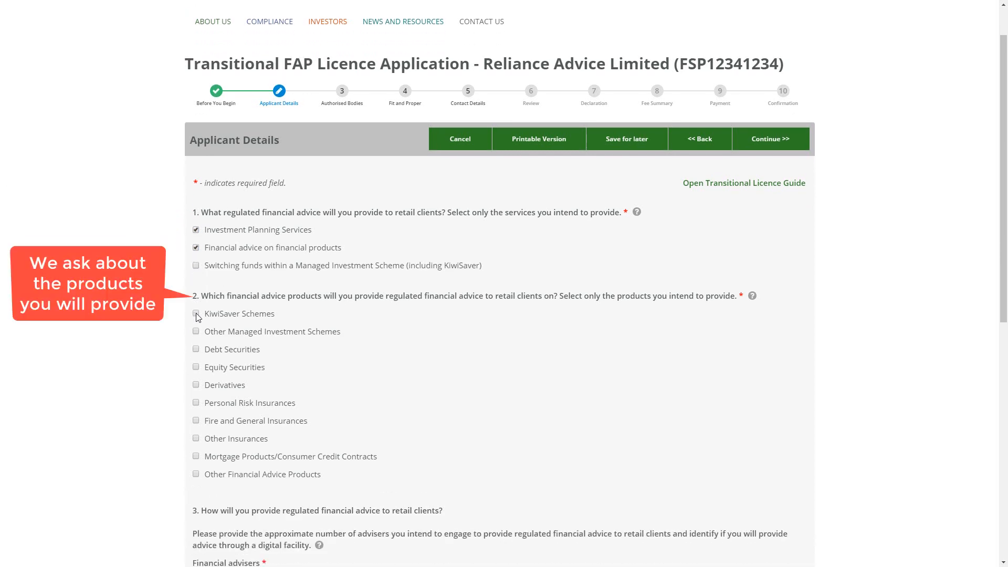
left_click(196, 315)
scroll(210, 429, "down", 3)
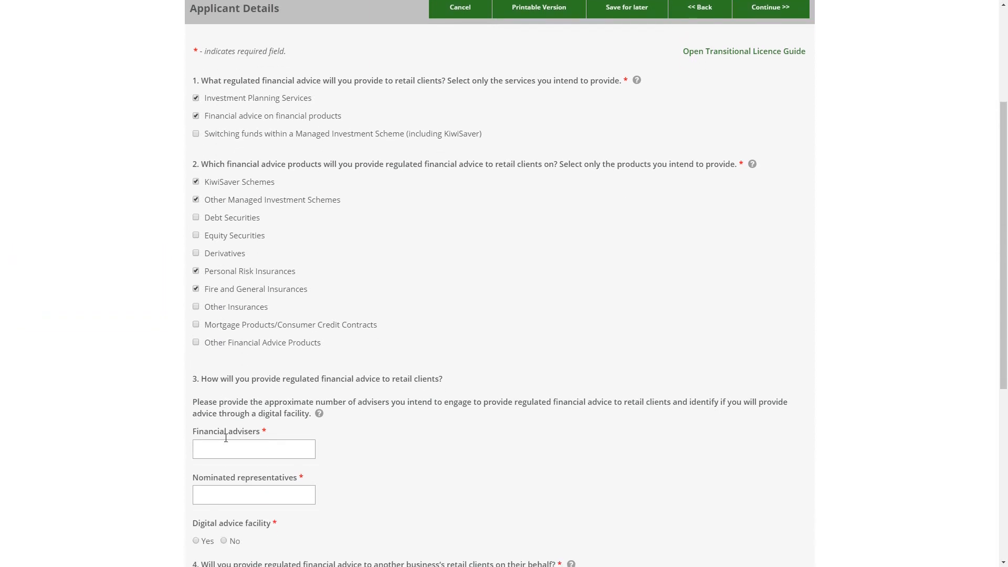
Enter 6 financial advisers and 0 nominated representatives, and answer No for a digital advice facility
left_click(213, 423)
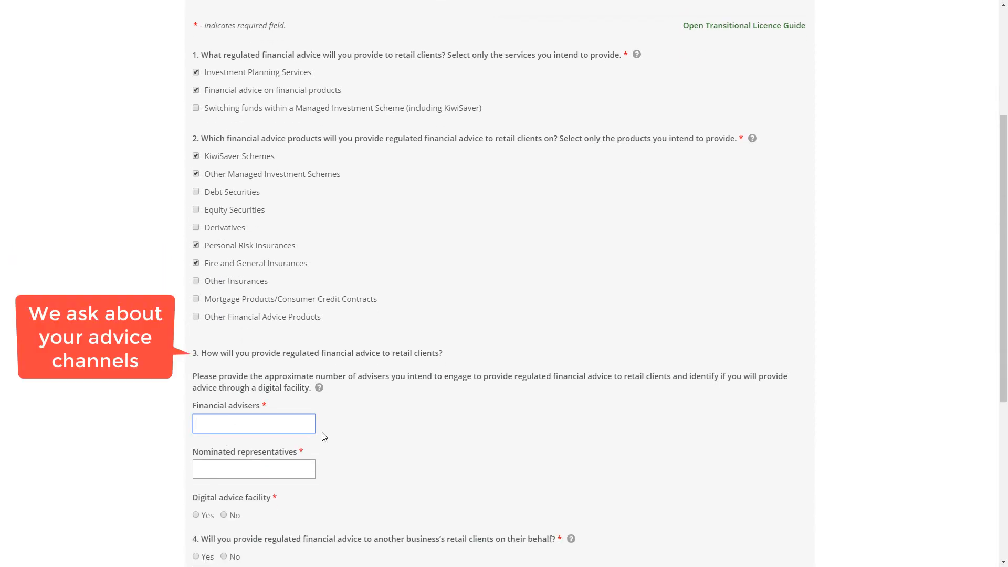
type("6")
left_click(273, 467)
type("0")
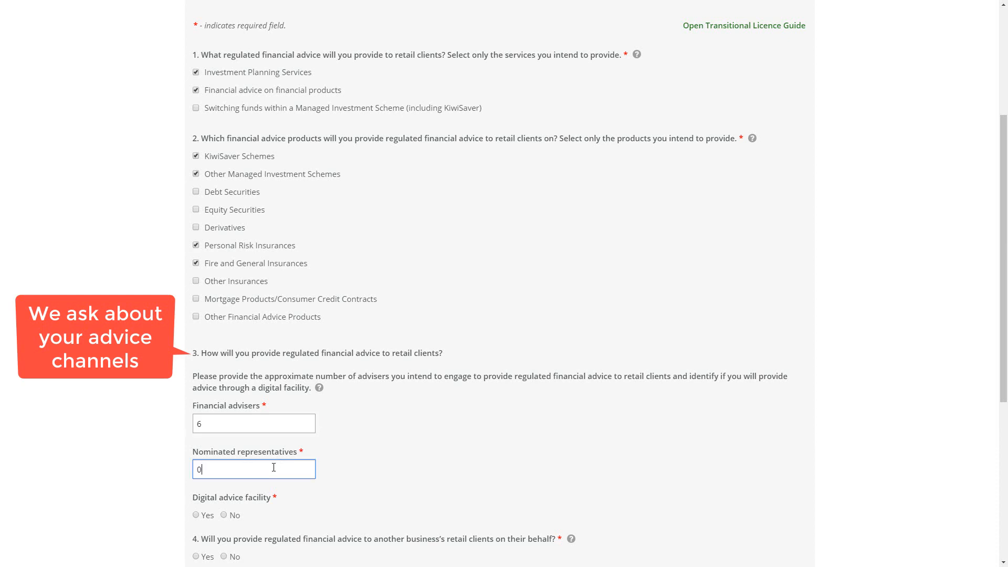
scroll(274, 467, "down", 2)
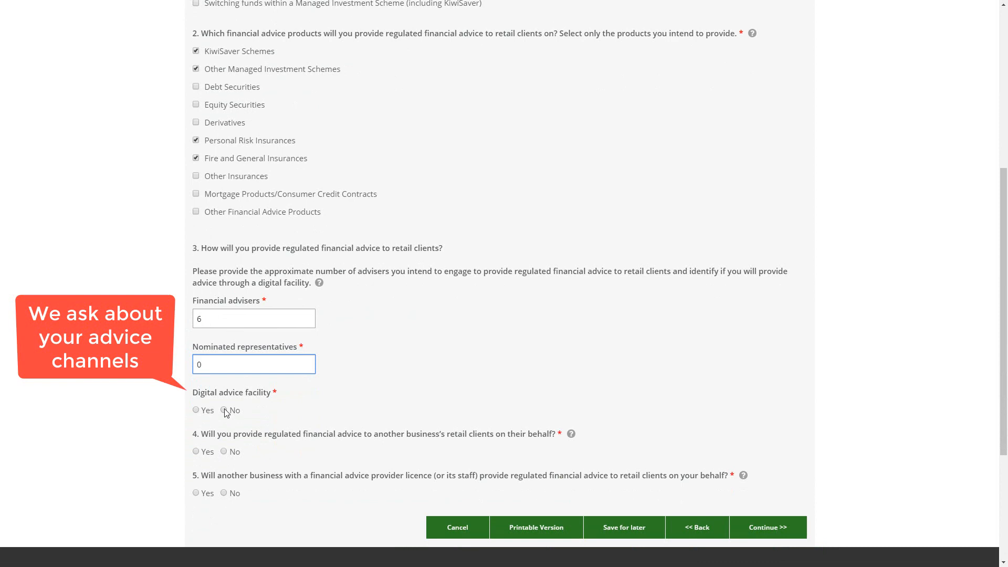
left_click(224, 410)
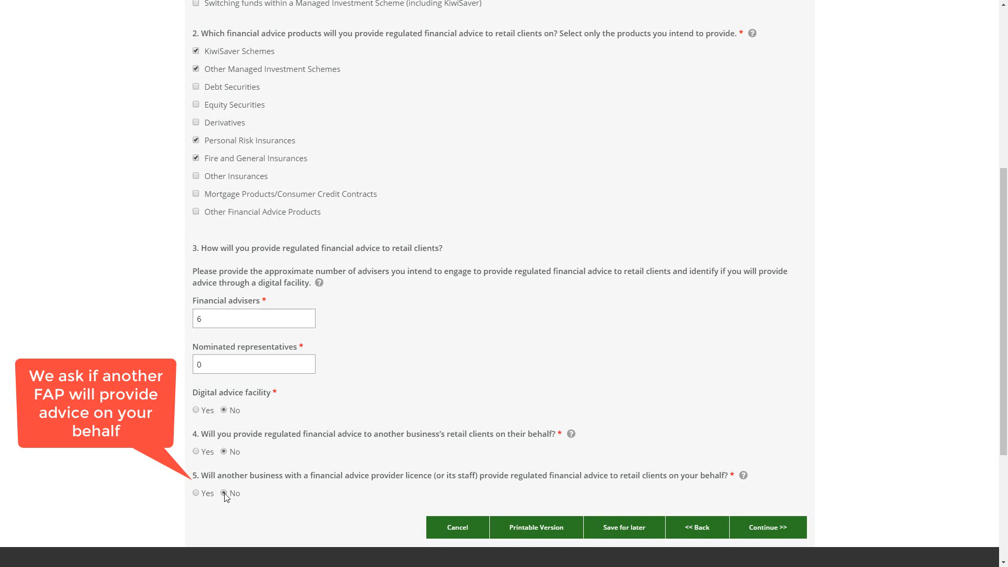
On Authorised Bodies, look up the first authorised body by FSP number and confirm its details
left_click(765, 529)
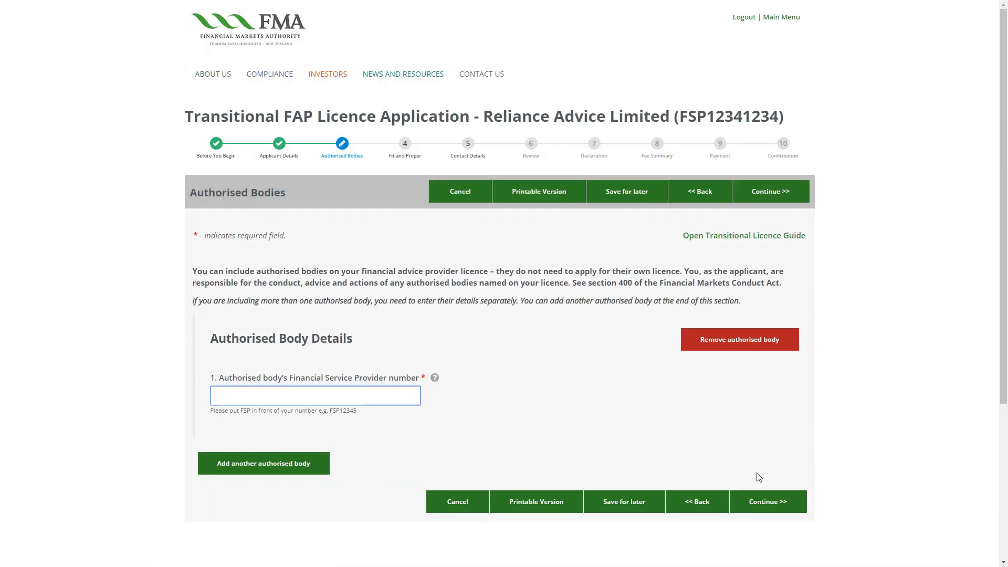
type("FSP")
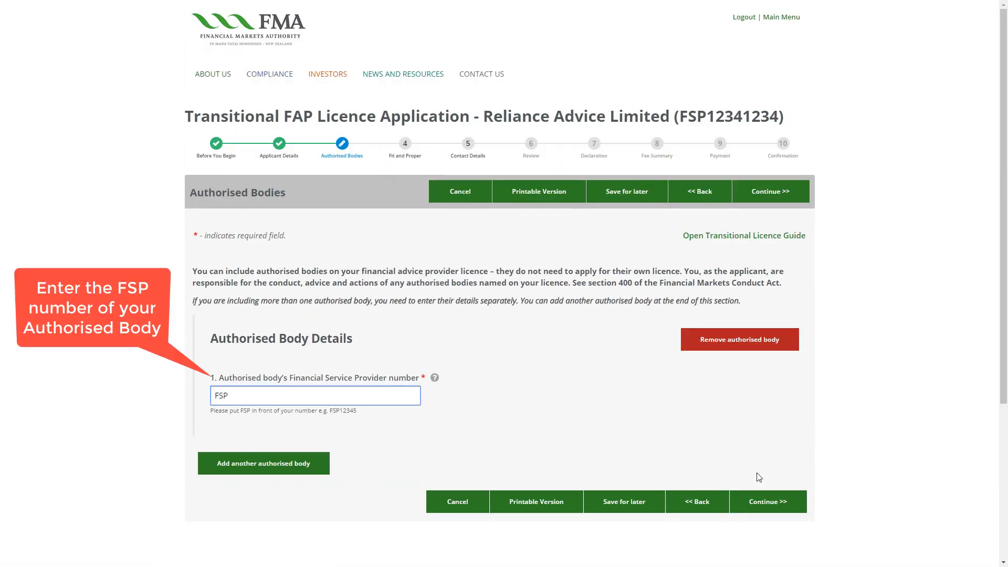
type("12345677")
key("Tab")
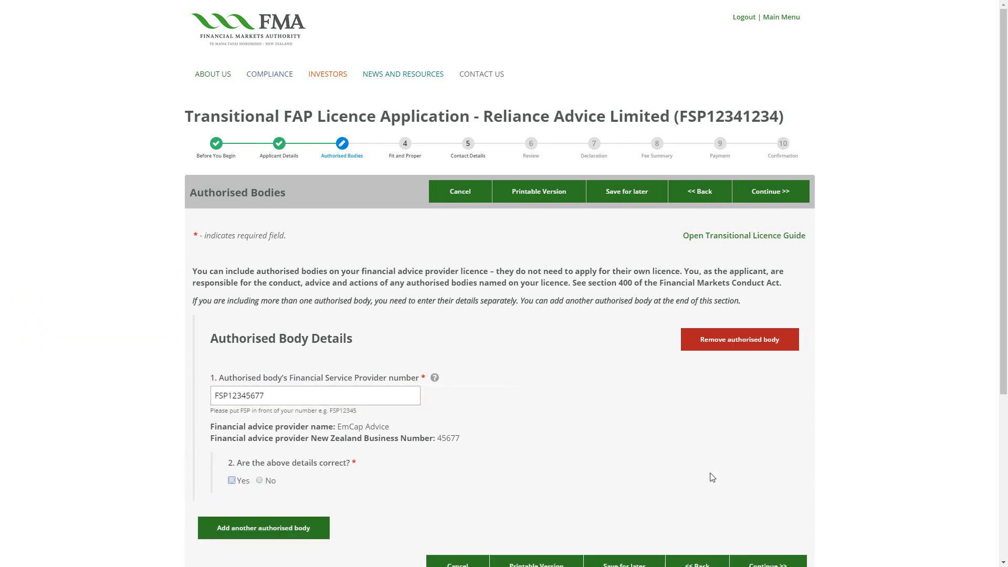
left_click(231, 480)
left_click(232, 481)
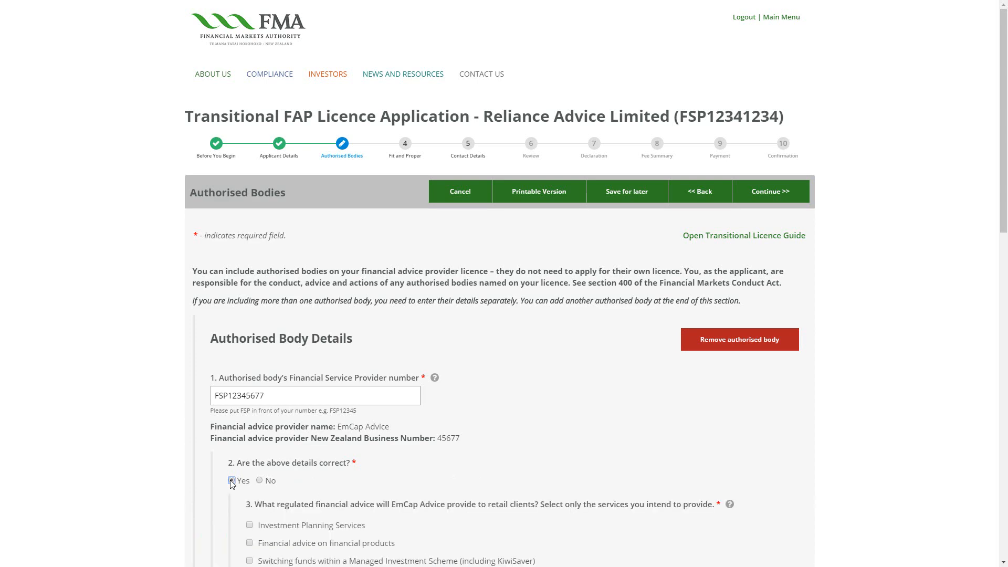
Give EmCap Advice Investment Planning Services, KiwiSaver Schemes and 2 financial advisers
scroll(231, 480, "down", 2)
left_click(250, 420)
left_click(249, 519)
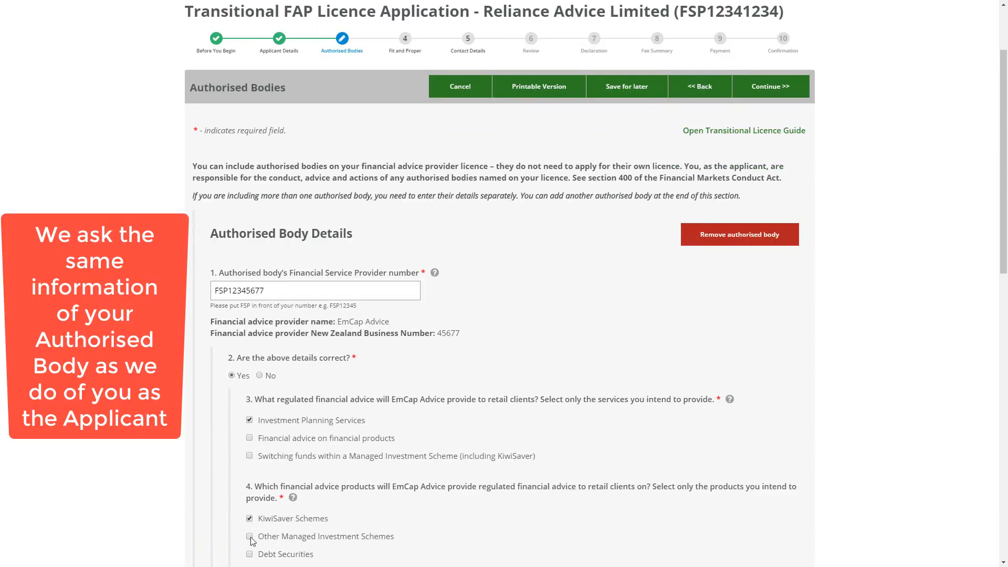
scroll(251, 540, "down", 5)
left_click(255, 522)
type("2")
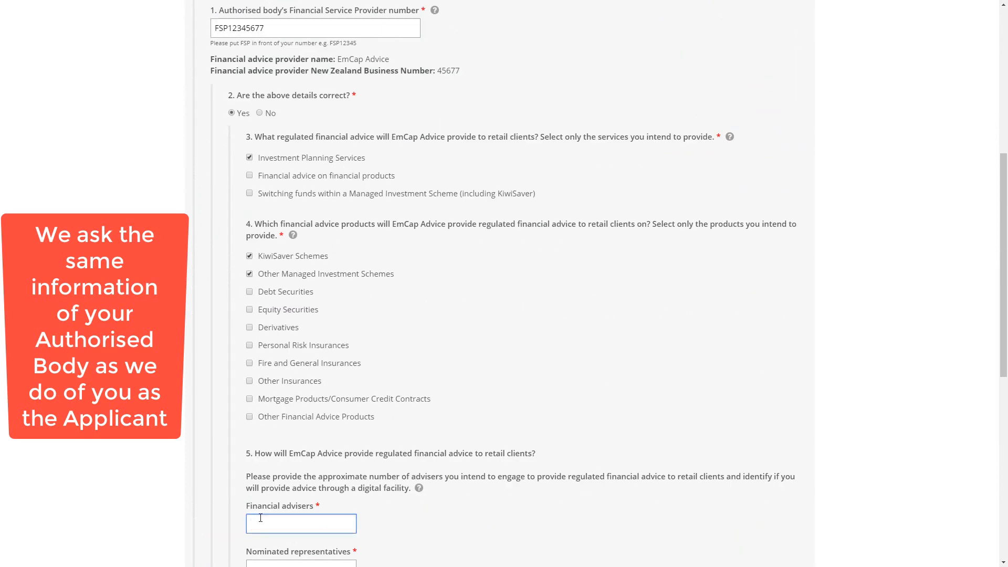
Set EmCap Advice's representatives to 0 and answer No to digital advice and questions 6 and 7
scroll(257, 488, "down", 2)
left_click(254, 465)
type("0")
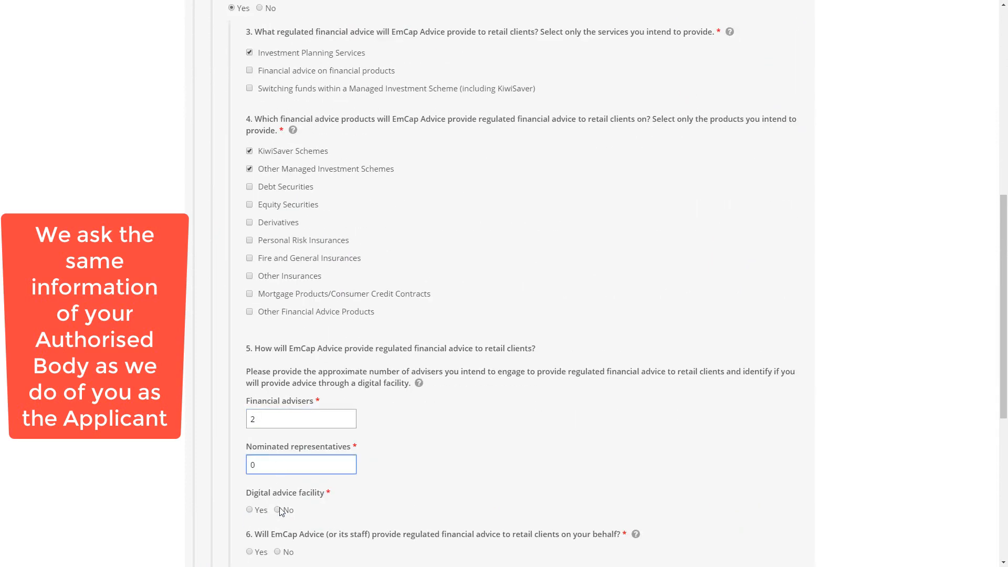
left_click(278, 510)
scroll(279, 504, "down", 2)
left_click(277, 446)
left_click(277, 488)
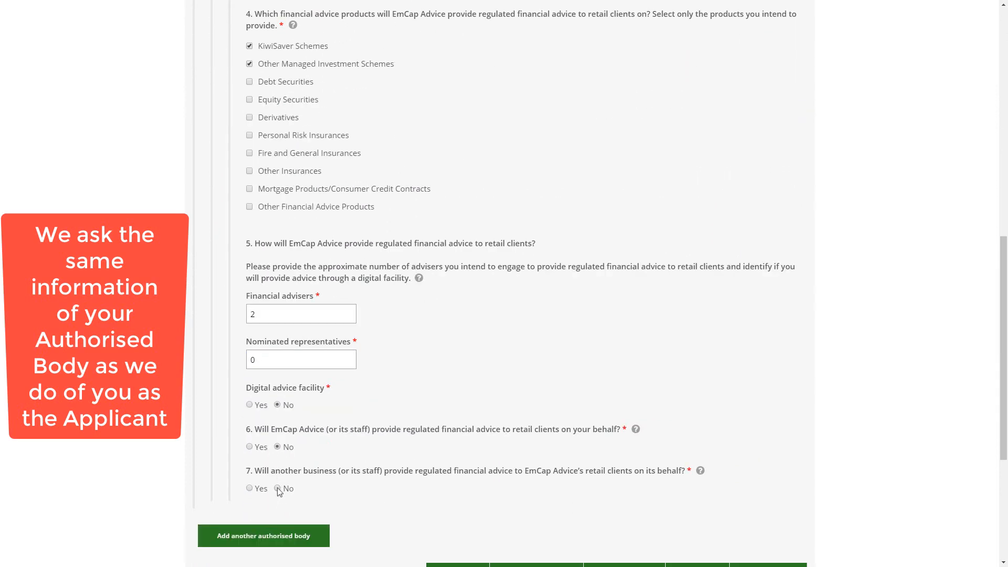
Add a second authorised body by its FSP number and confirm its details are correct
left_click(270, 536)
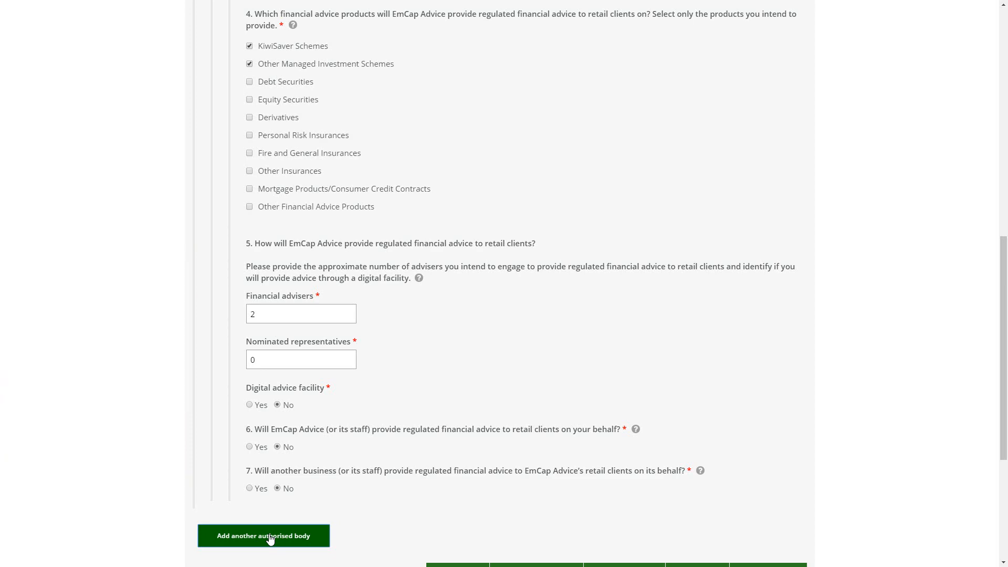
scroll(256, 441, "down", 3)
left_click(256, 440)
type("FSP1234566")
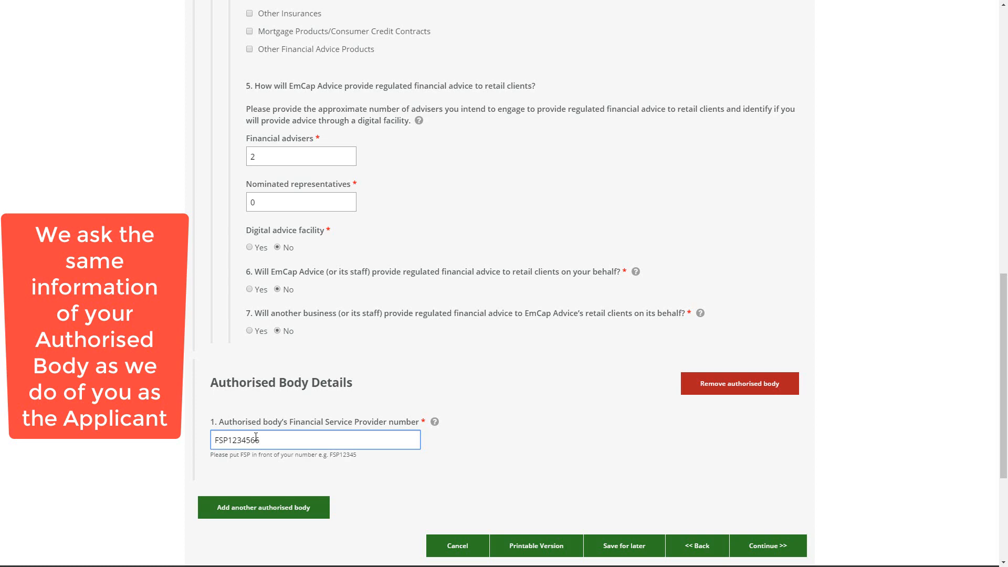
key("Tab")
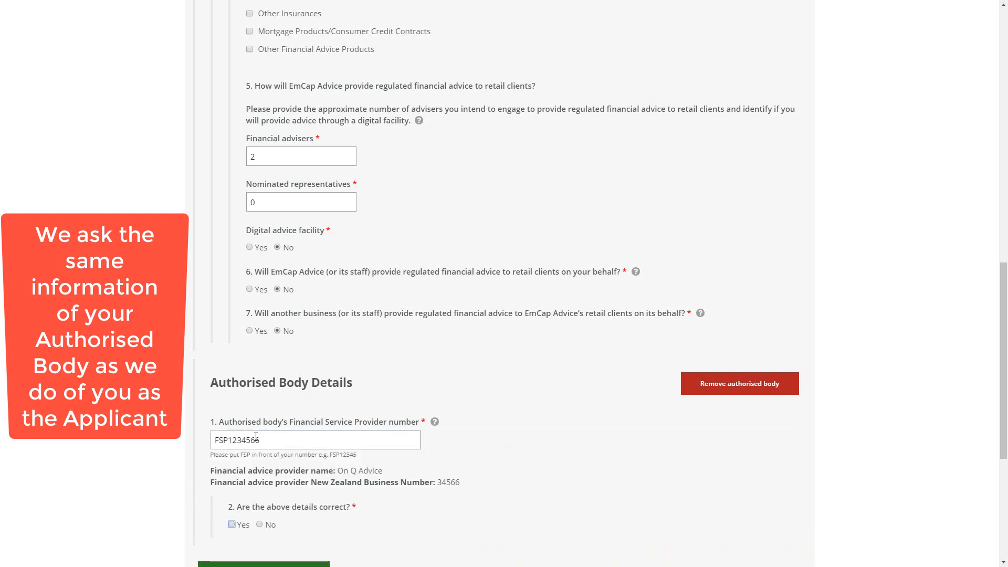
left_click(231, 523)
Give On Q Advice financial advice on Personal Risk and Fire and General Insurances, 4 advisers
scroll(333, 531, "down", 3)
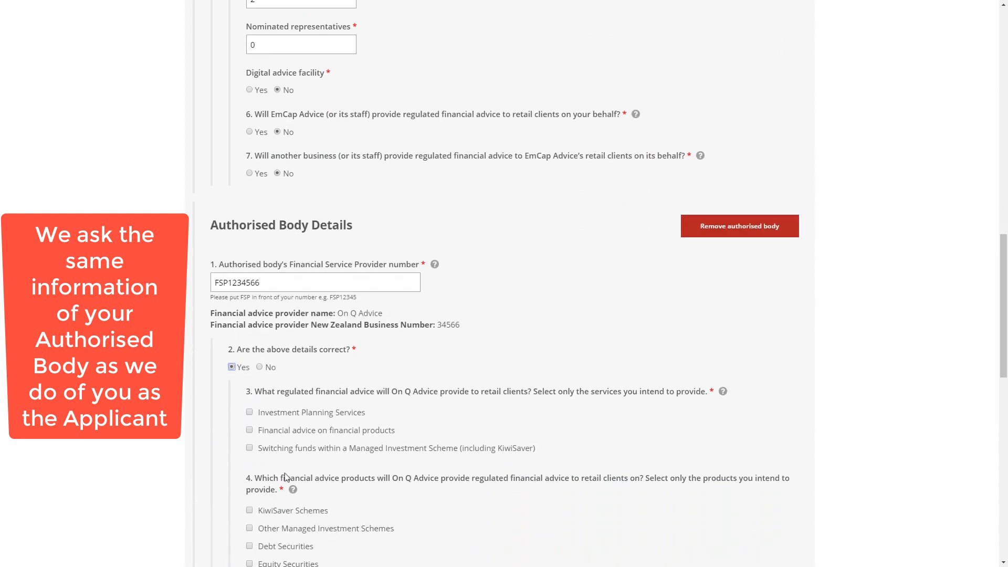
left_click(250, 430)
scroll(252, 432, "down", 3)
left_click(249, 442)
left_click(250, 460)
scroll(273, 468, "down", 4)
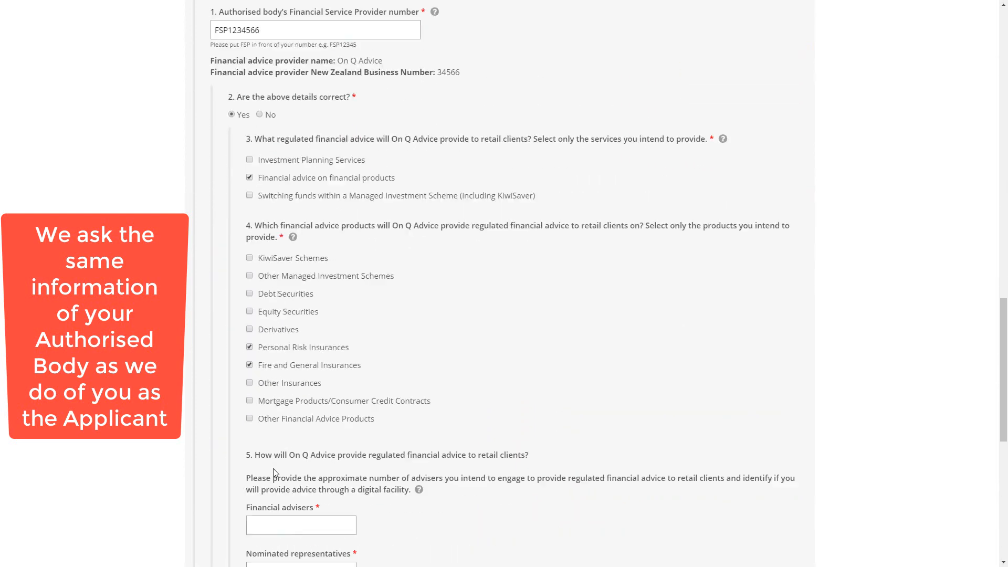
left_click(276, 412)
type("4")
Answer No to digital advice and questions 6 and 7 for On Q Advice
left_click(265, 455)
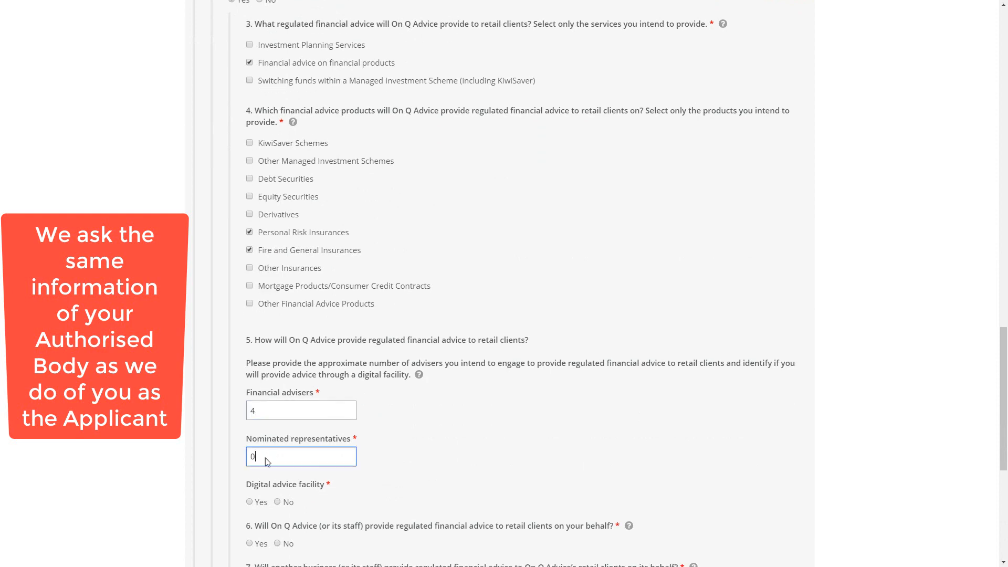
left_click(278, 502)
scroll(279, 441, "down", 2)
left_click(278, 436)
left_click(277, 478)
scroll(278, 481, "down", 2)
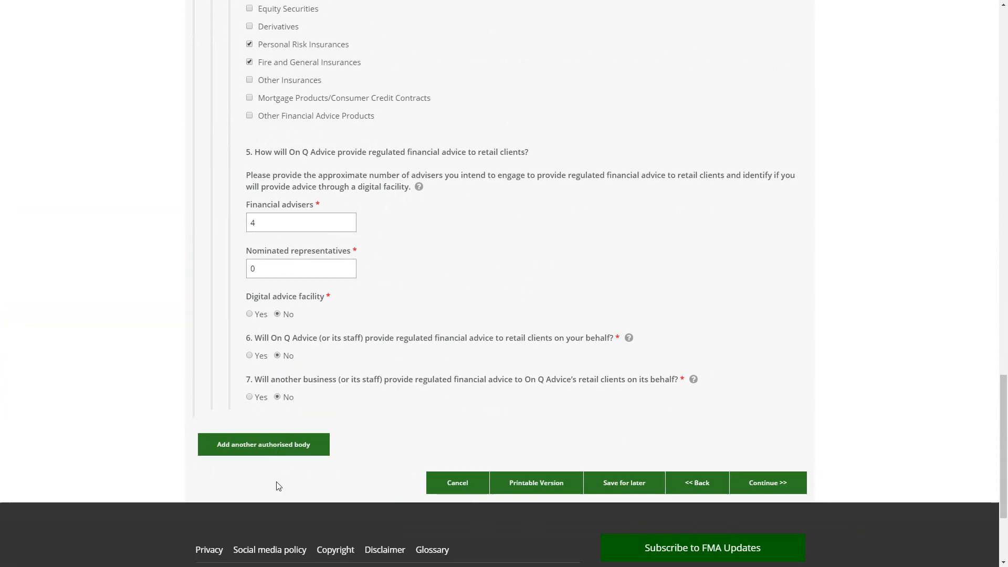
scroll(278, 486, "down", 1)
On Fit and Proper, answer No to the criminal conviction question
left_click(795, 471)
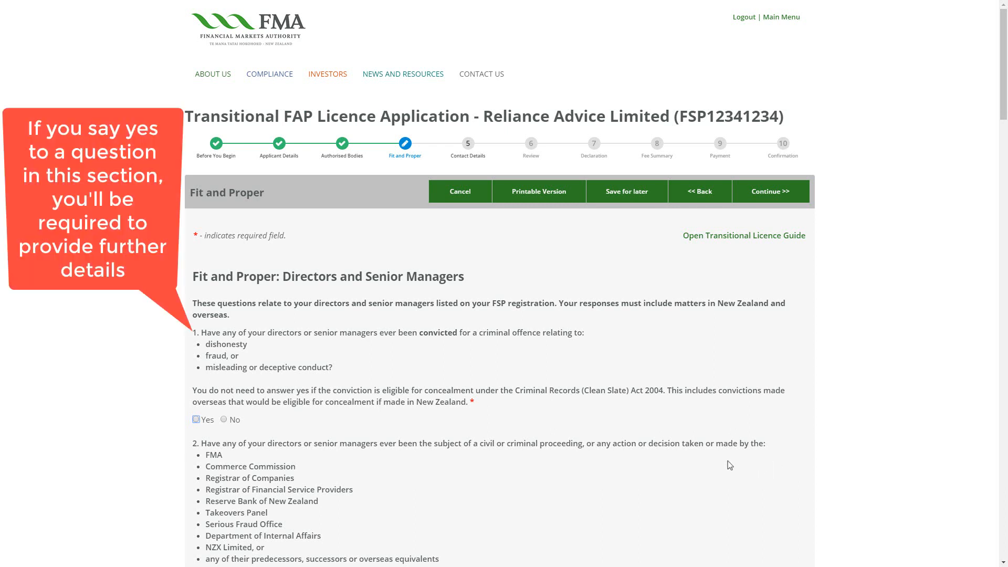
left_click(197, 419)
left_click(217, 460)
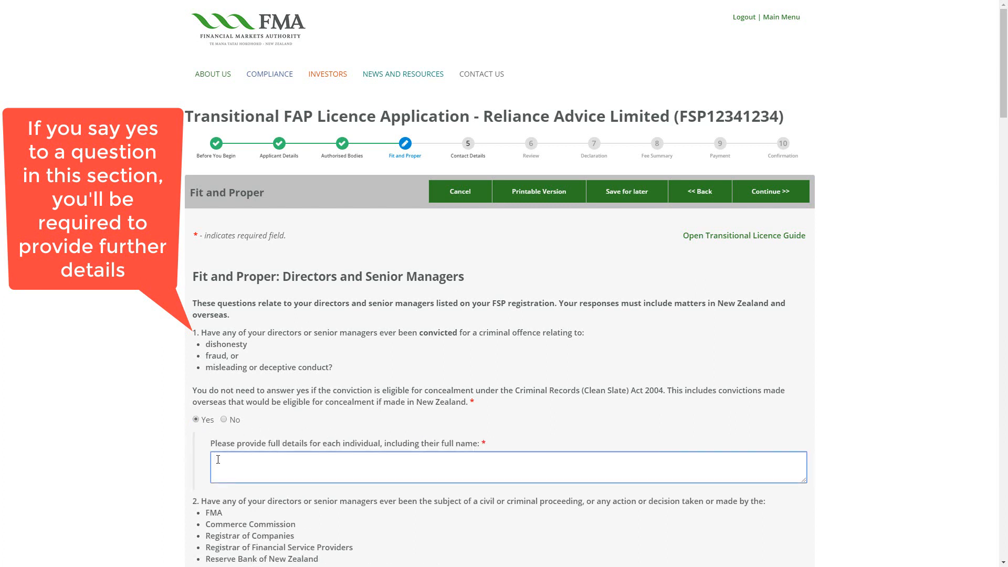
left_click(224, 420)
Answer No for EmCap Advice in question 7 and for all three entities in question 8
scroll(223, 420, "down", 4)
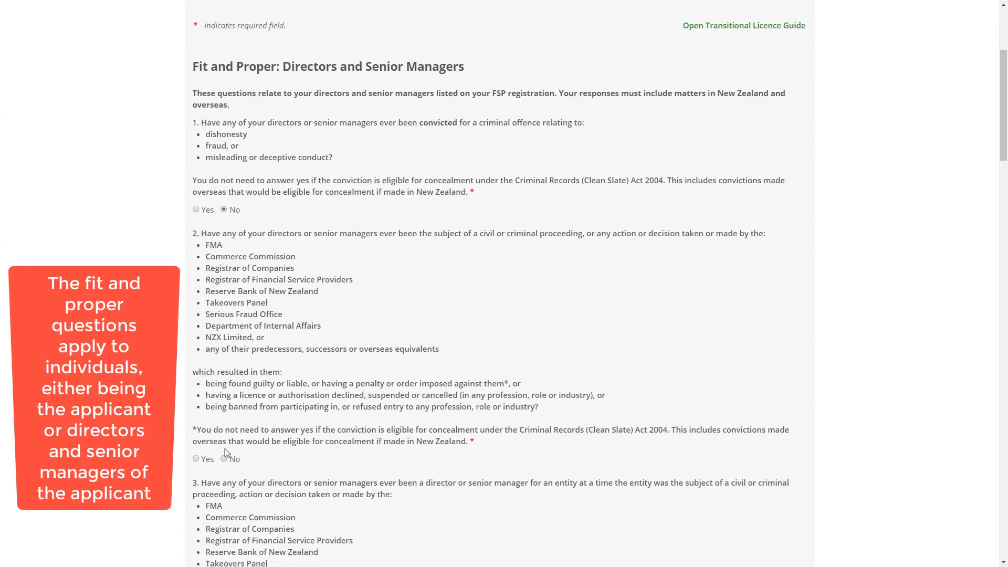
scroll(225, 460, "down", 5)
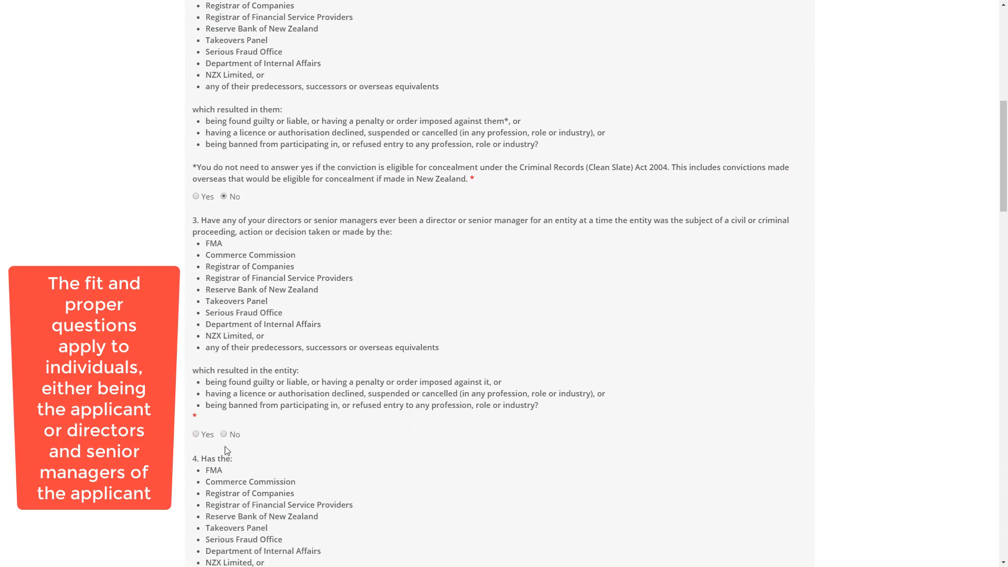
scroll(225, 437, "down", 4)
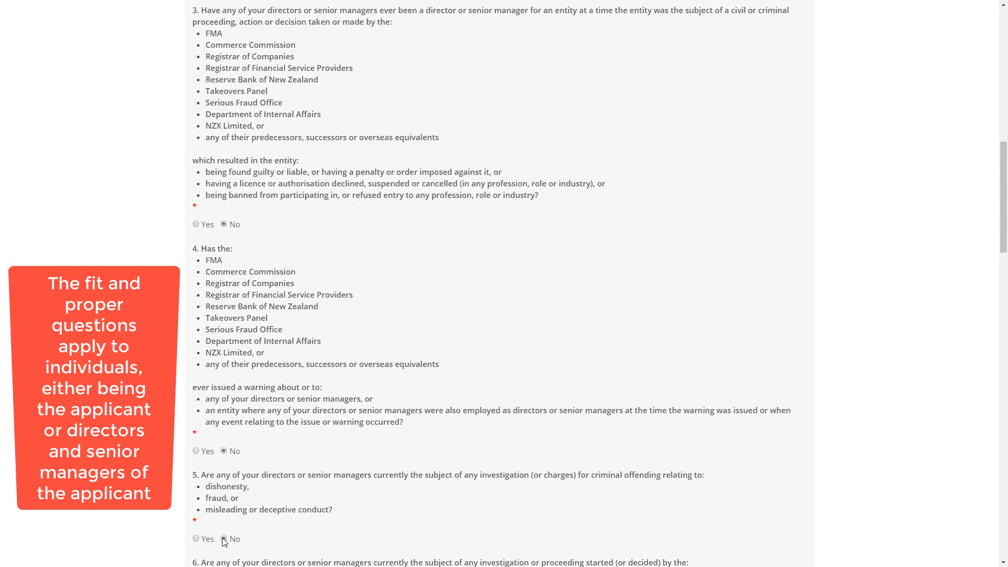
scroll(222, 539, "down", 4)
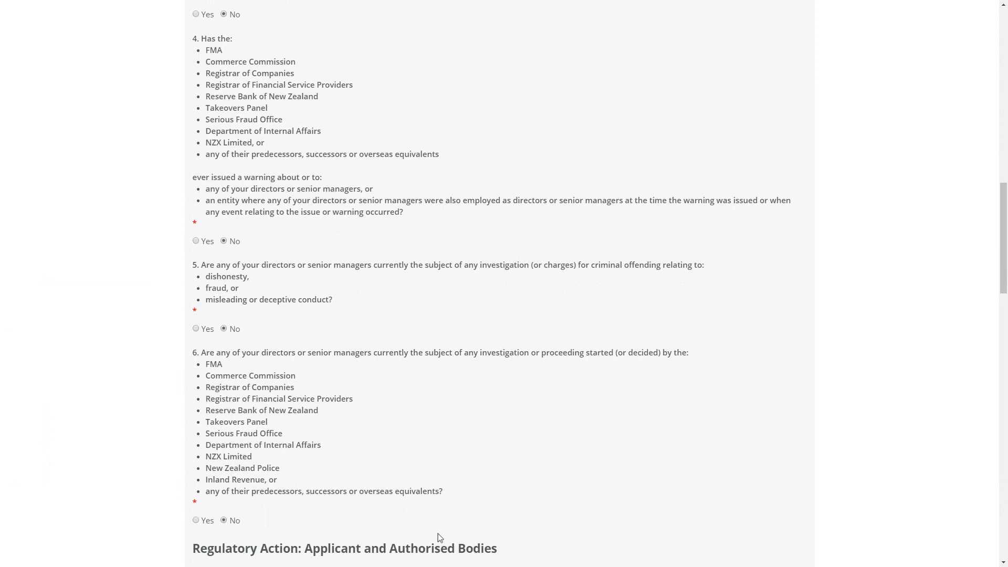
scroll(438, 533, "down", 6)
scroll(464, 539, "down", 1)
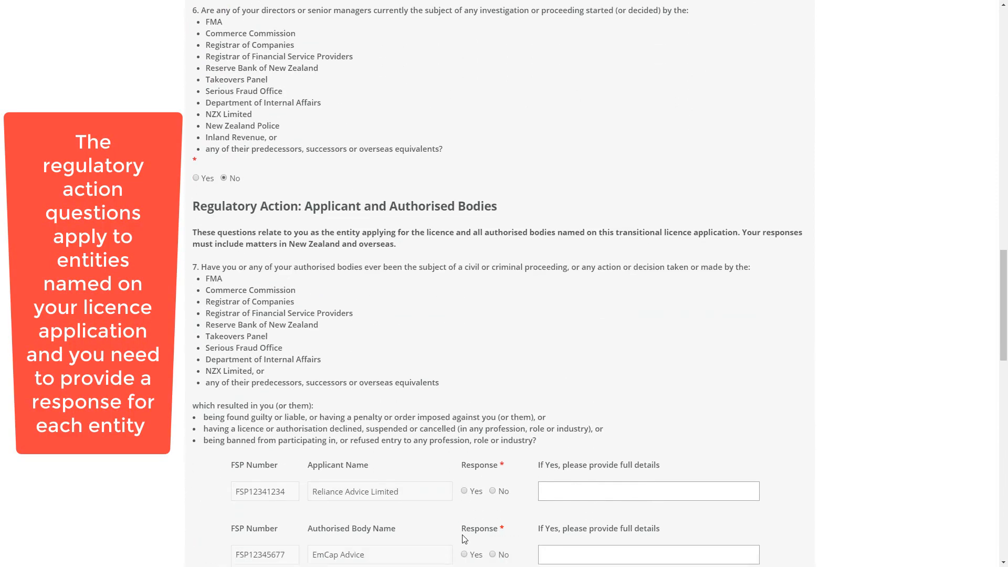
scroll(494, 469, "down", 2)
left_click(492, 425)
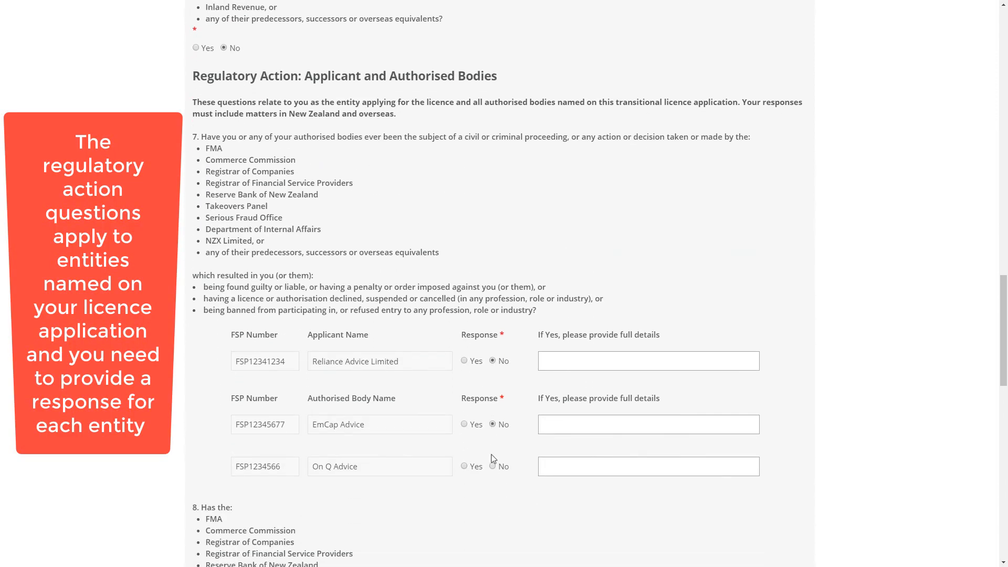
scroll(497, 487, "down", 7)
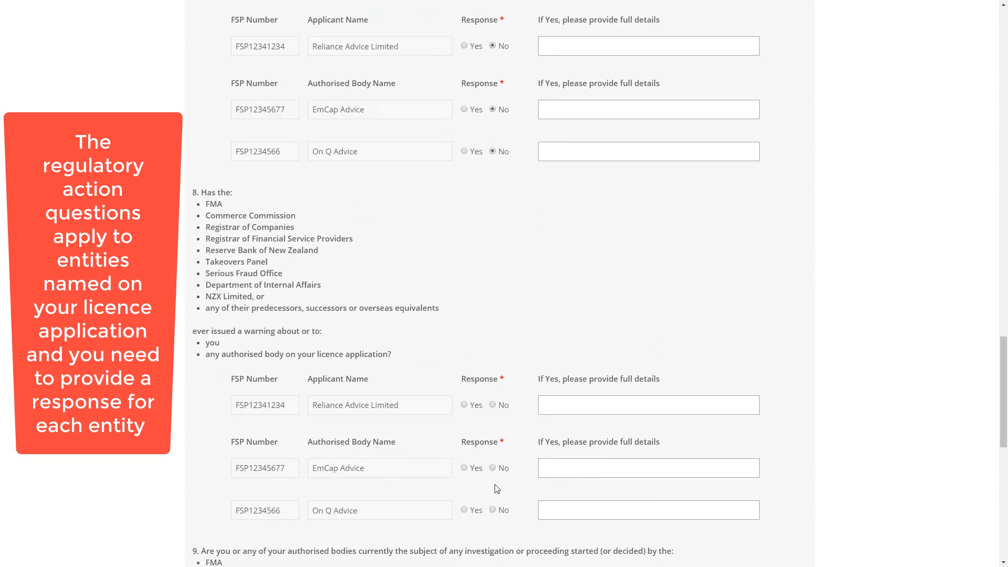
left_click(492, 352)
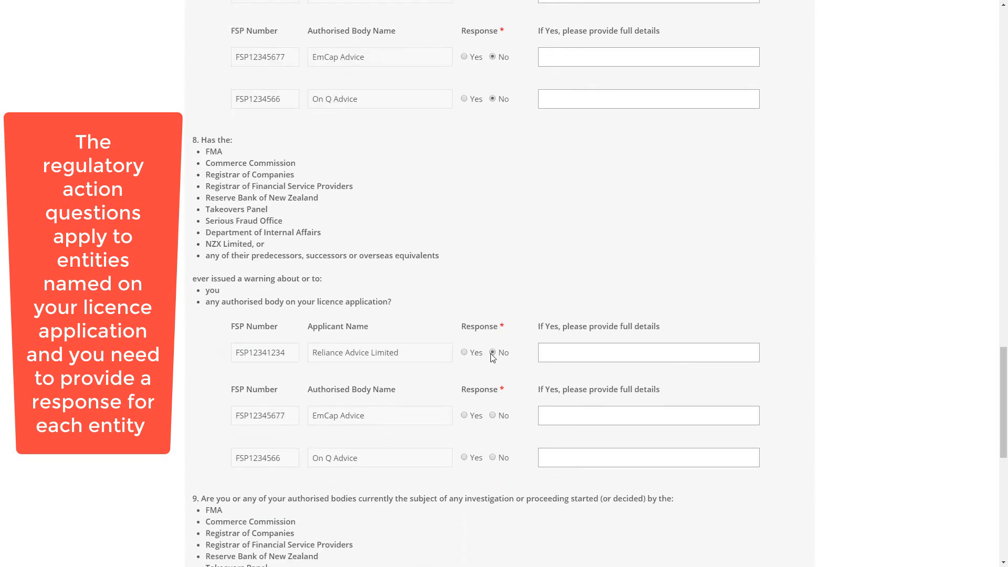
left_click(492, 415)
left_click(492, 457)
Answer No for Reliance Advice Limited, EmCap Advice and On Q Advice in question 9
scroll(495, 467, "down", 6)
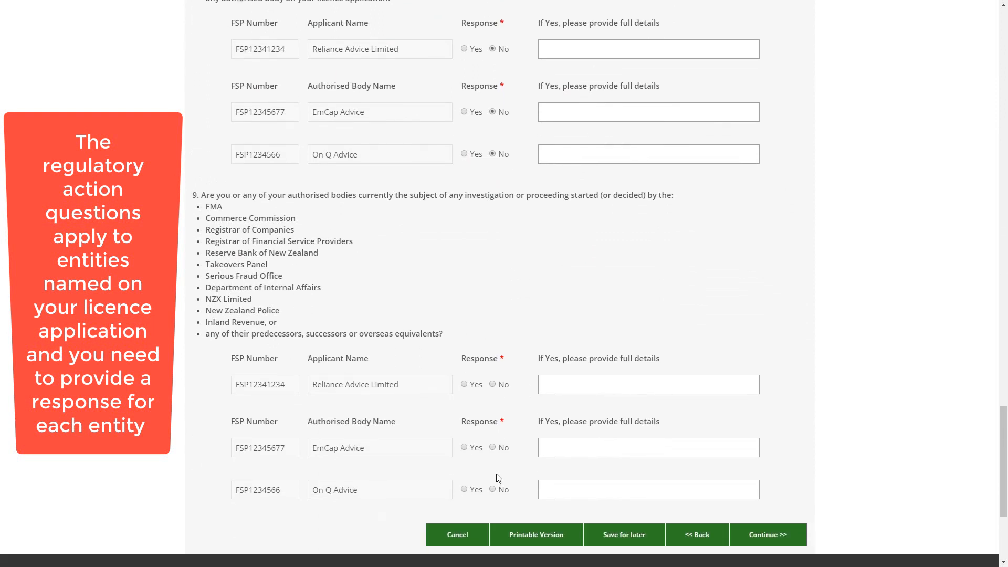
left_click(492, 372)
left_click(492, 436)
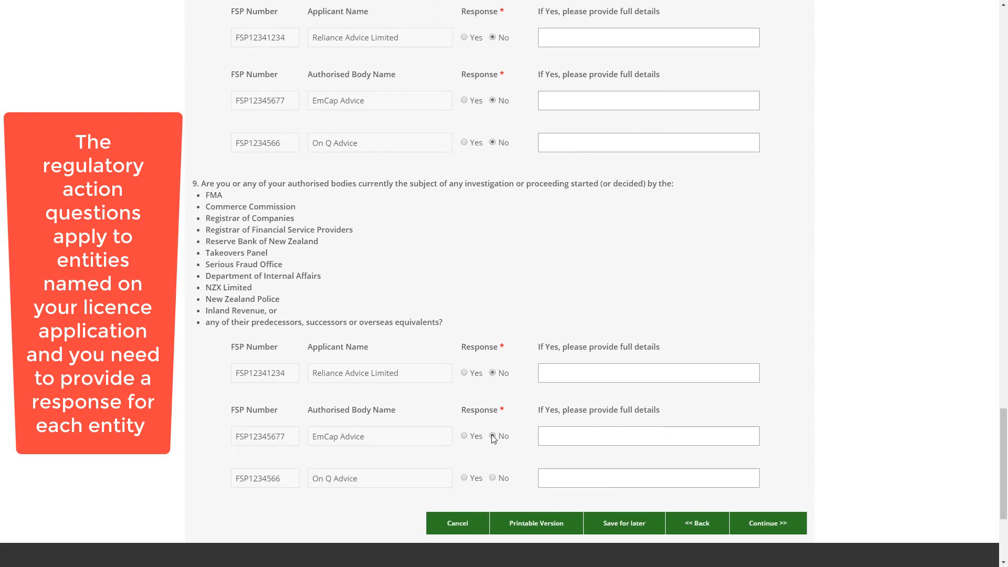
left_click(492, 478)
left_click(768, 525)
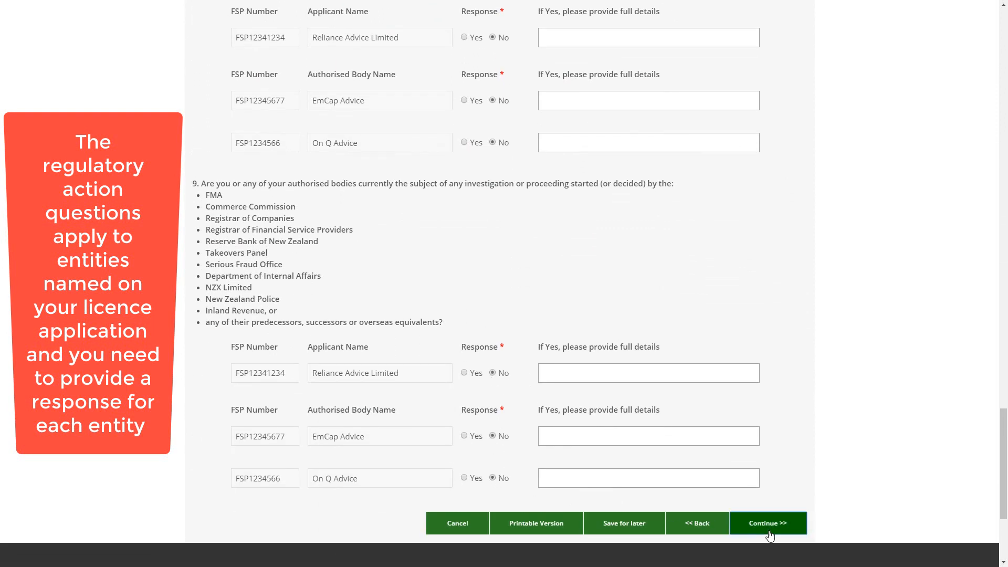
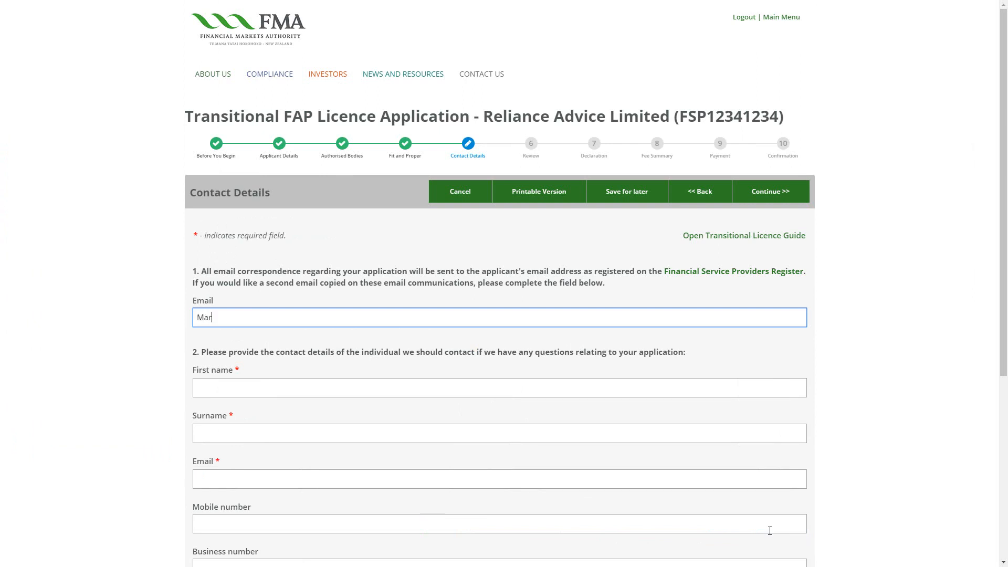
Fill in the copy correspondence e-mail and the contact person's first name, surname and e-mail address
key("Tab")
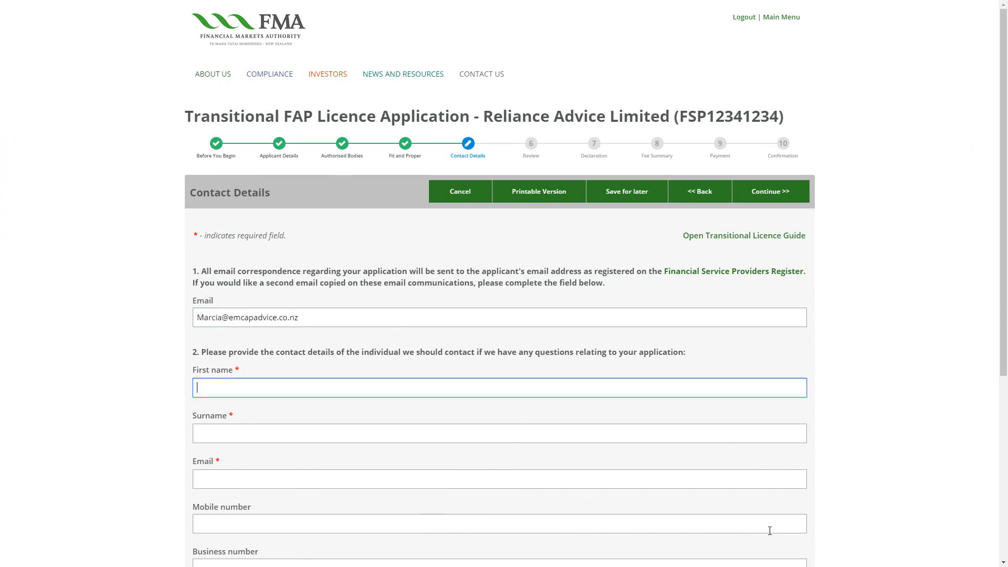
key("Tab")
key("Tab")
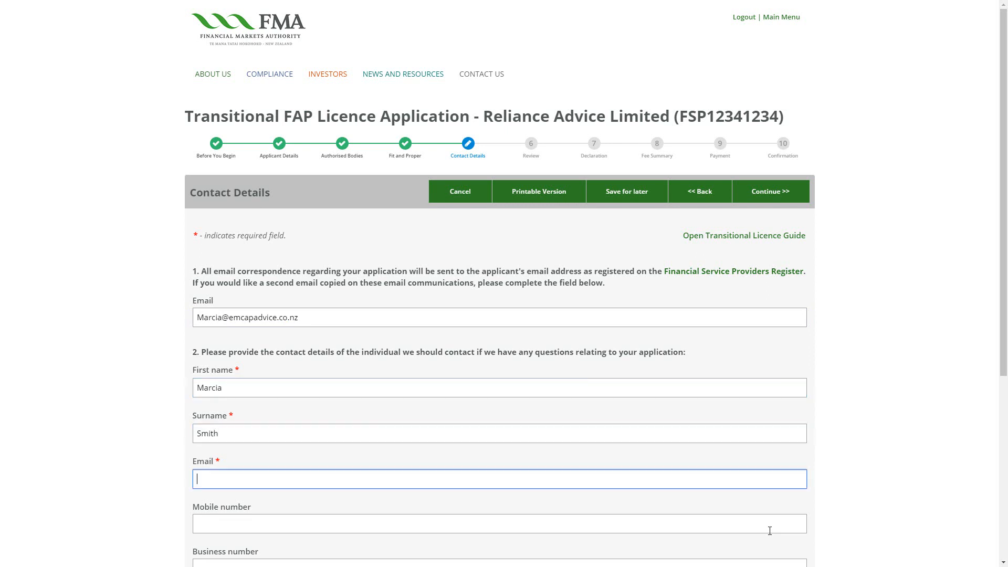
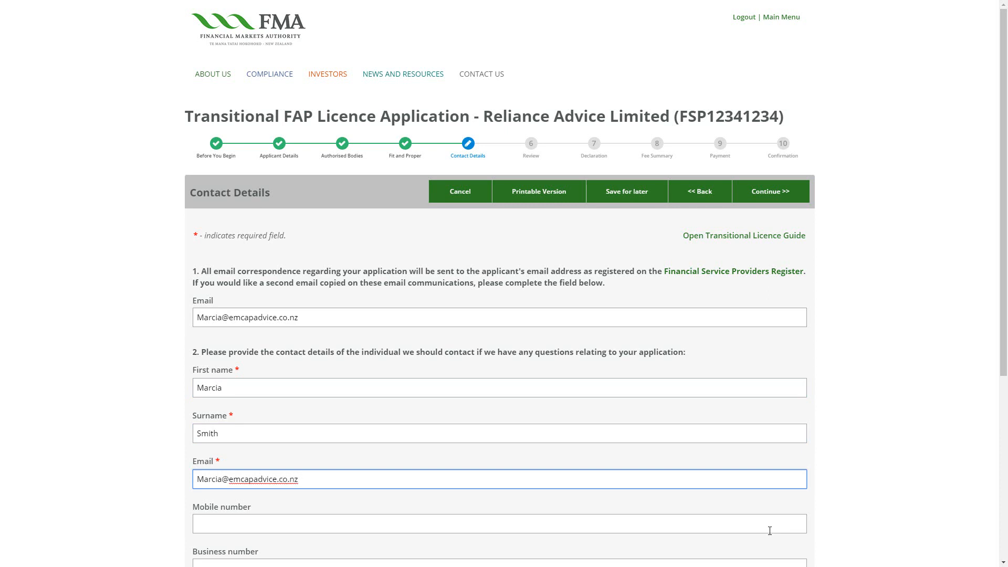
scroll(770, 530, "down", 1)
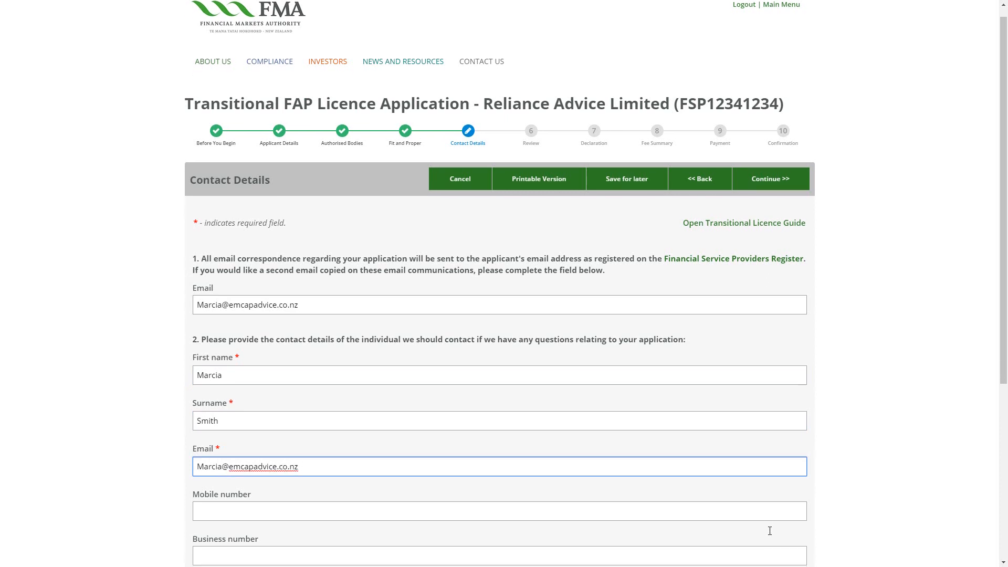
left_click(764, 556)
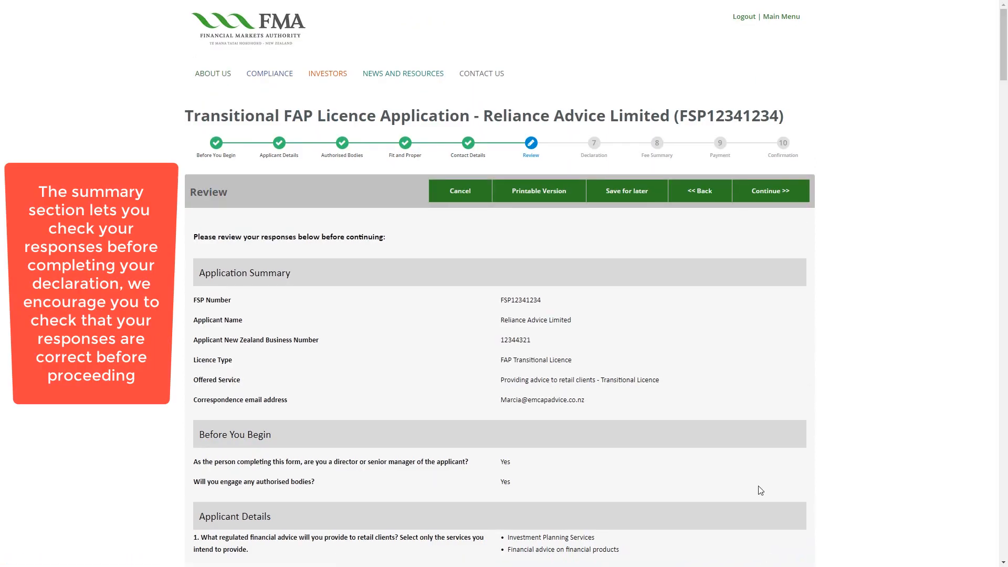
Scroll through the Review summary down to Contact Details and continue to the declaration
scroll(761, 490, "down", 4)
scroll(761, 490, "down", 12)
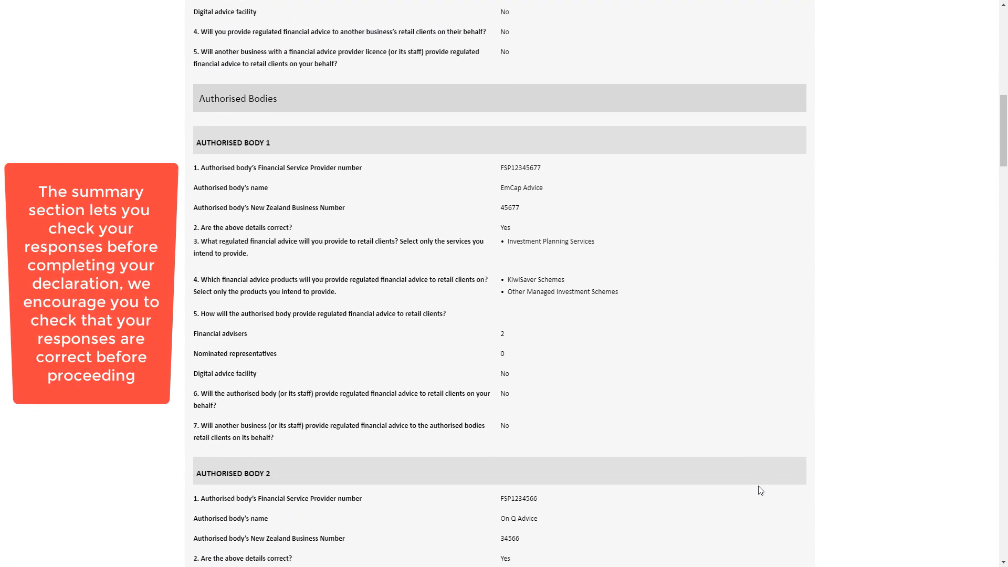
scroll(761, 490, "down", 11)
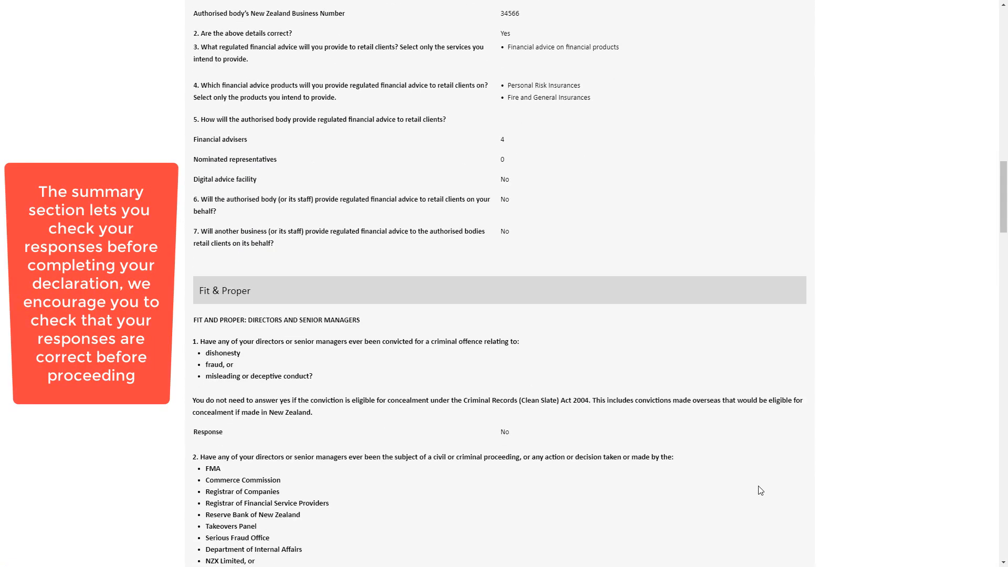
scroll(761, 490, "down", 14)
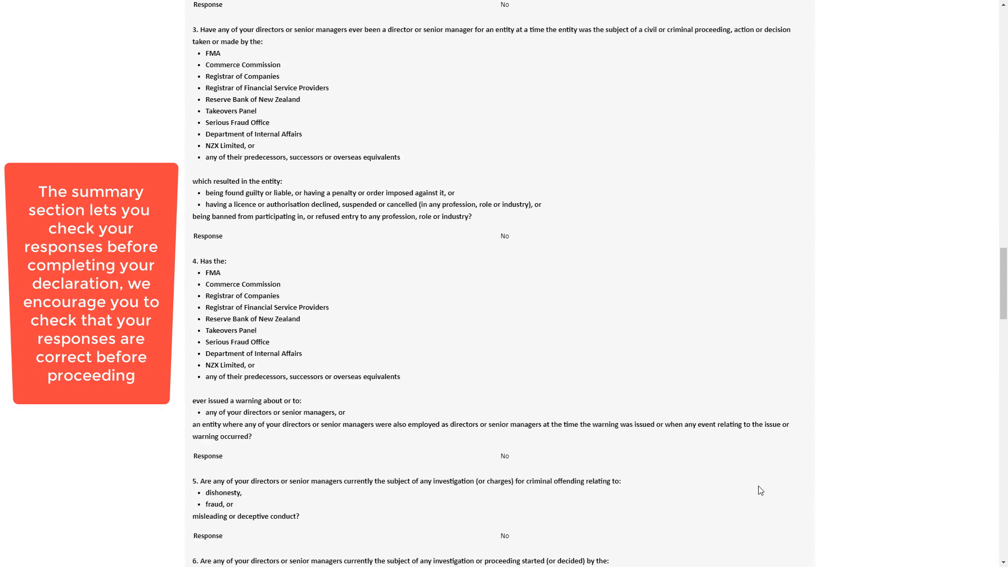
scroll(761, 491, "down", 13)
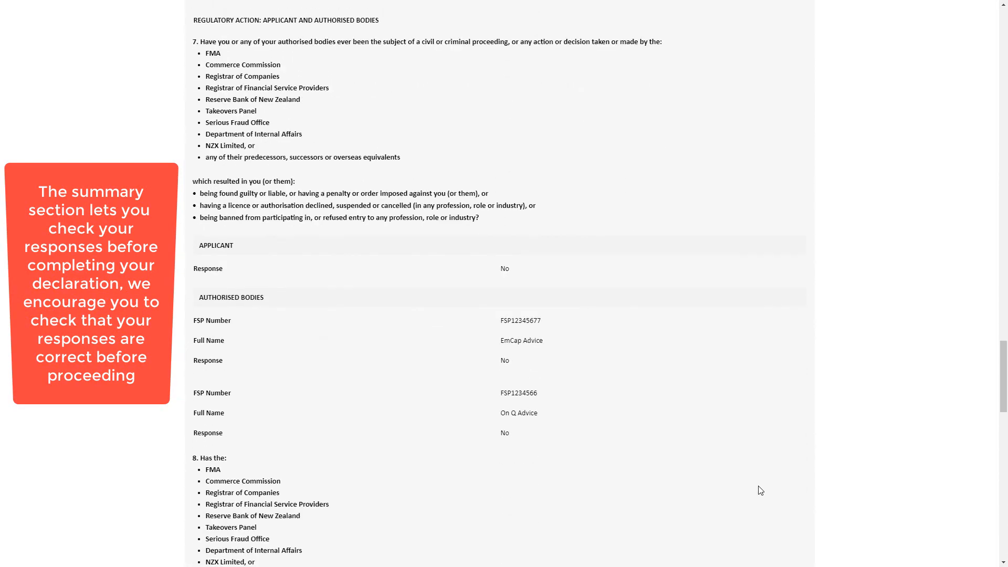
scroll(761, 491, "down", 11)
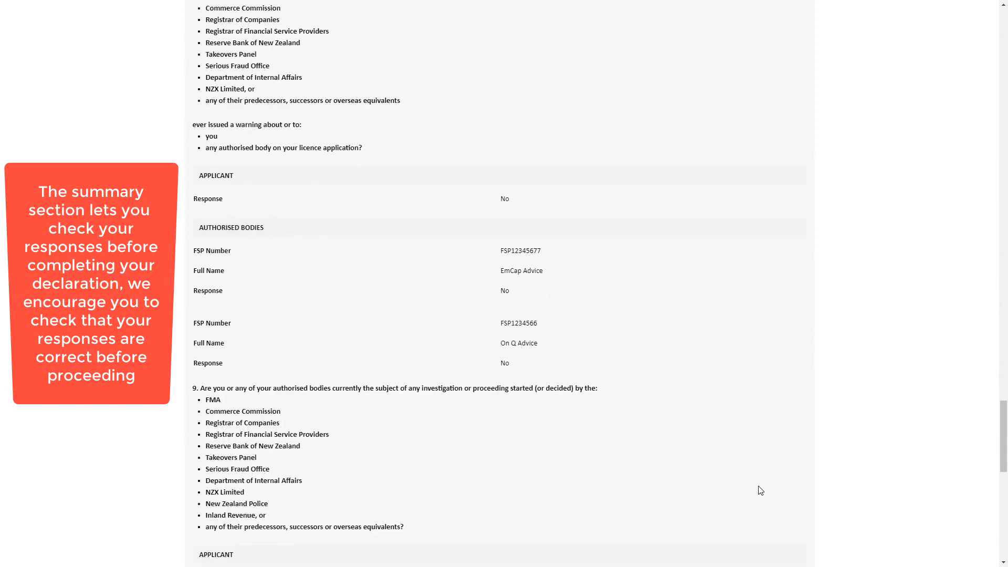
scroll(760, 491, "down", 7)
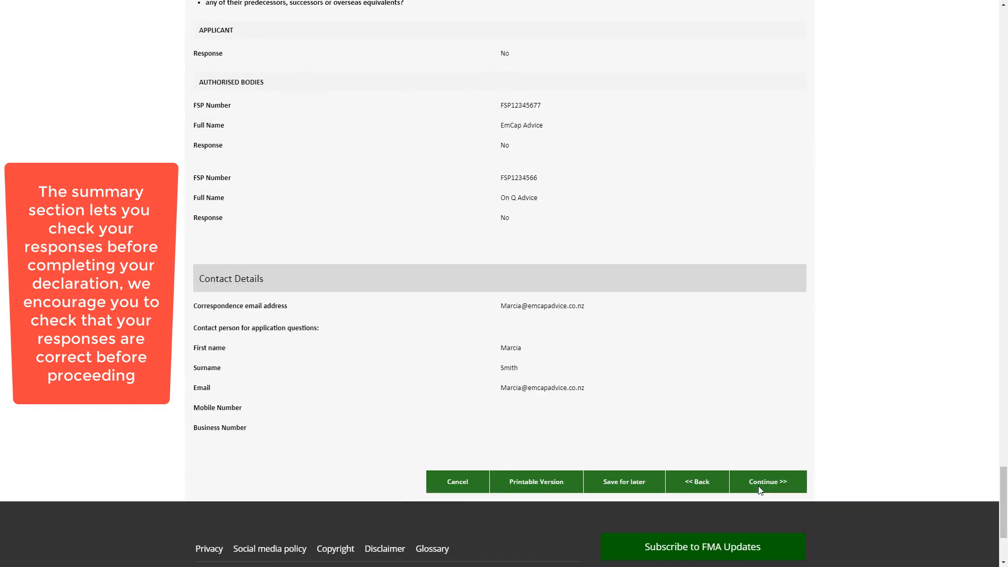
left_click(760, 490)
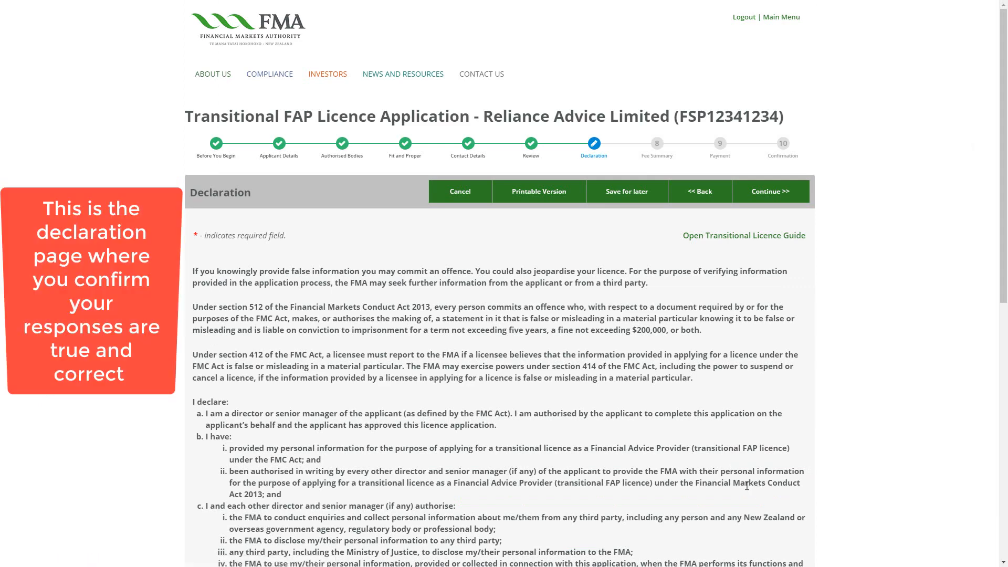
Enter Director as the position and tick the box making the declaration
scroll(544, 479, "down", 5)
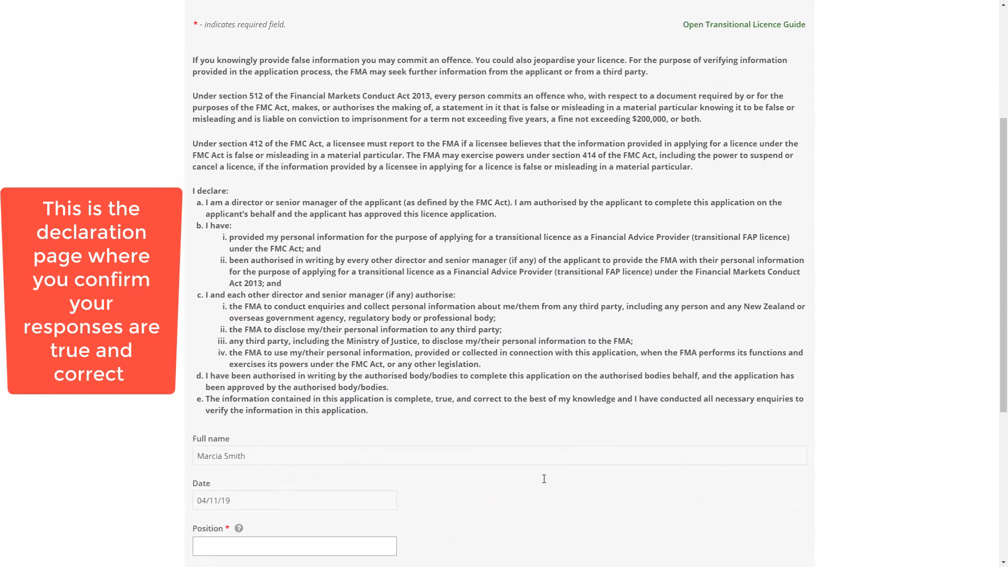
scroll(544, 478, "down", 1)
left_click(200, 442)
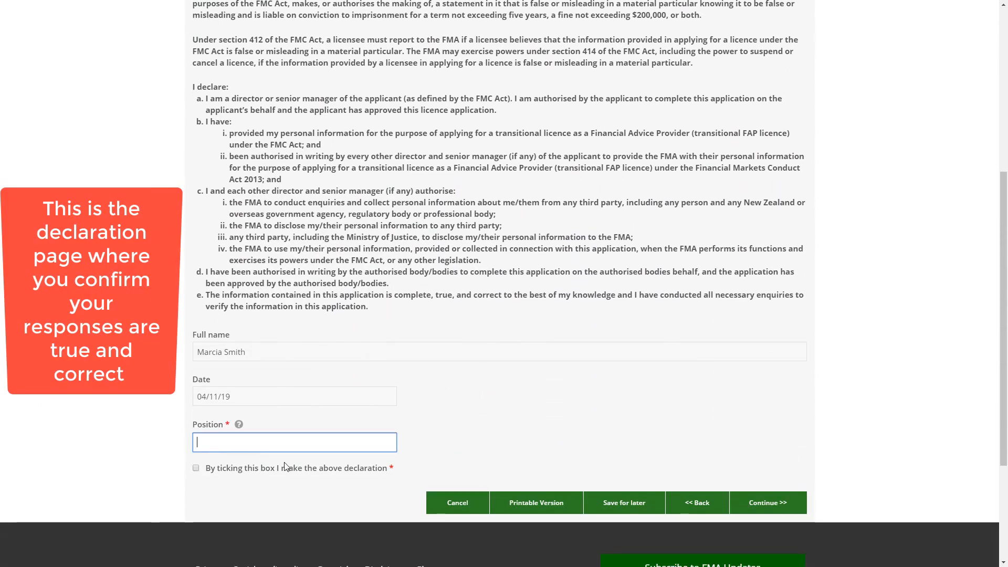
type("Director")
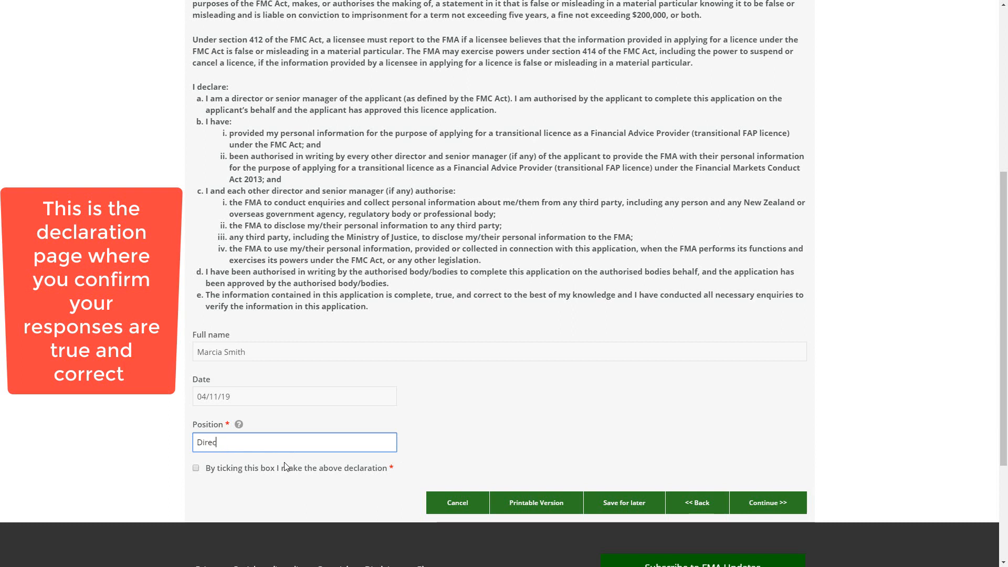
left_click(197, 469)
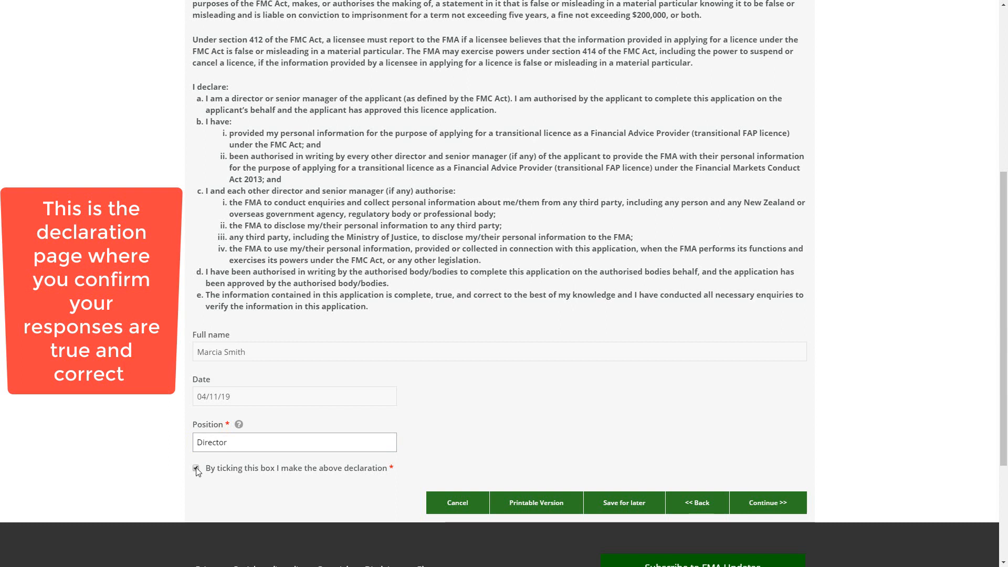
left_click(753, 512)
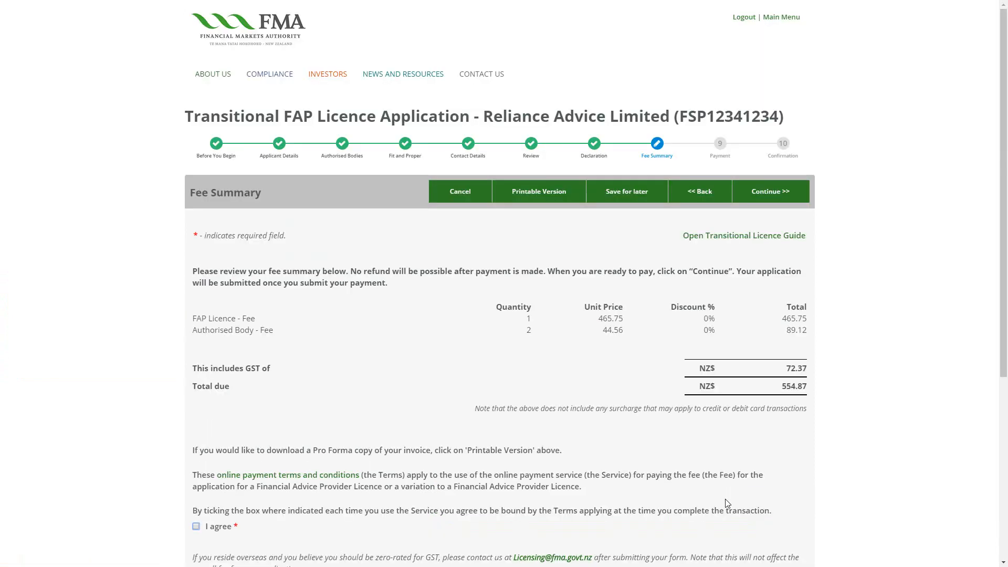
Agree to the online payment terms for the NZ$554.87 fee and continue to payment
scroll(278, 379, "down", 2)
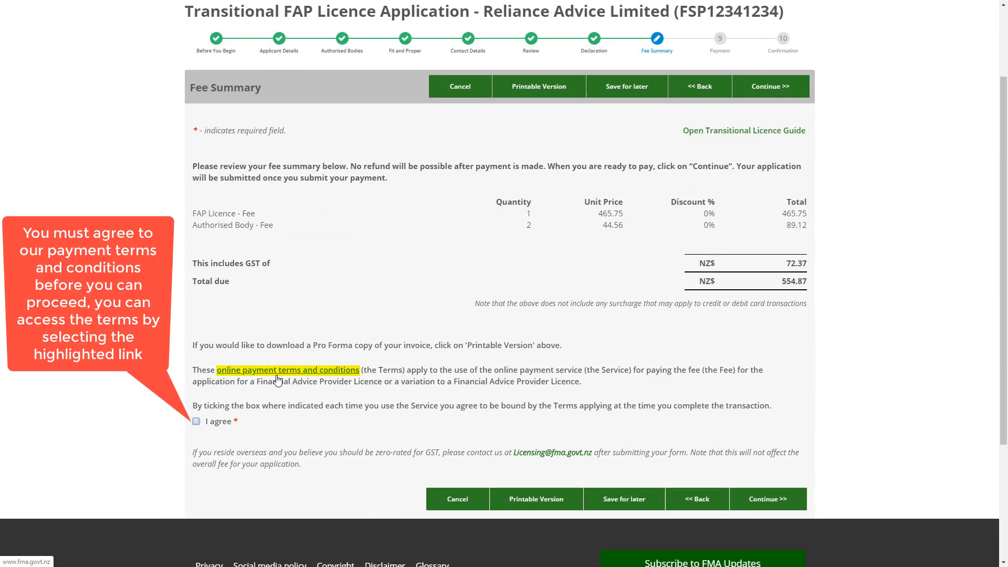
left_click(196, 422)
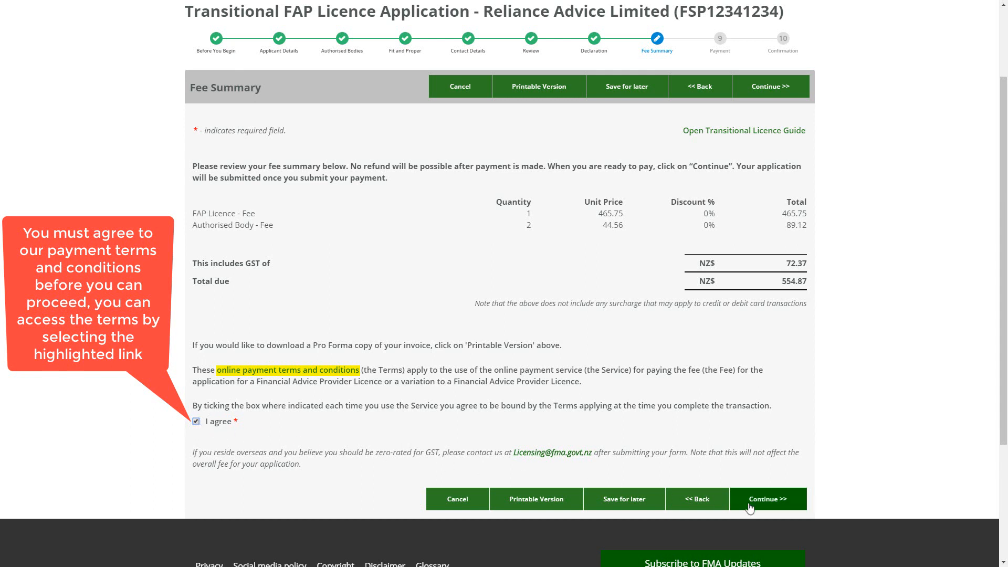
left_click(770, 508)
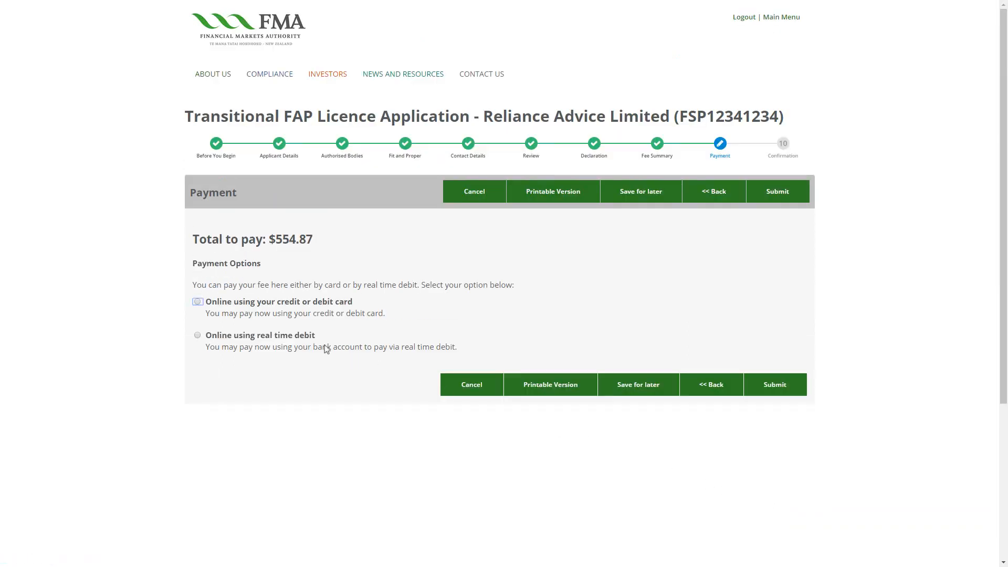
Choose credit/debit card payment and enter the cardholder's name on the card form
left_click(197, 301)
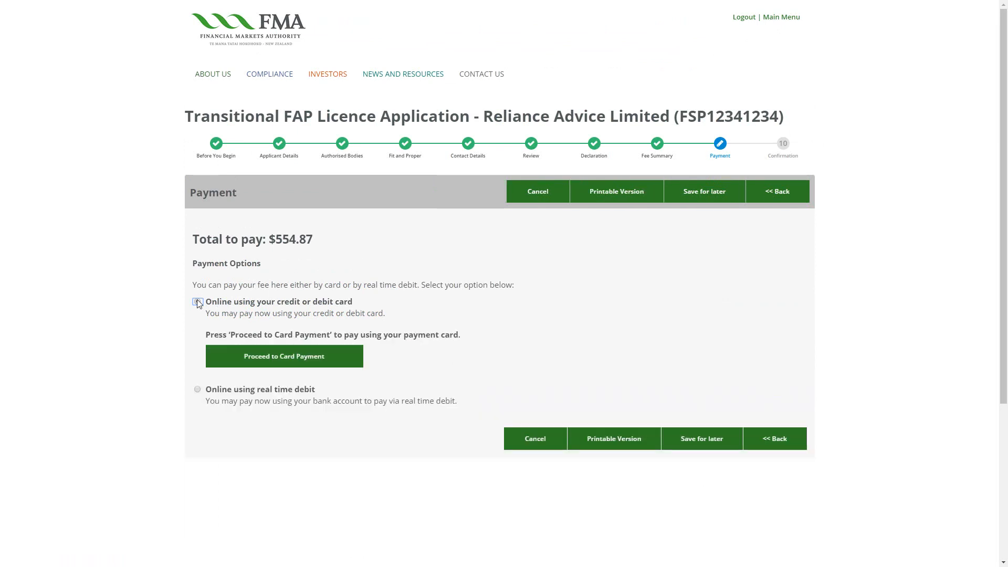
left_click(271, 364)
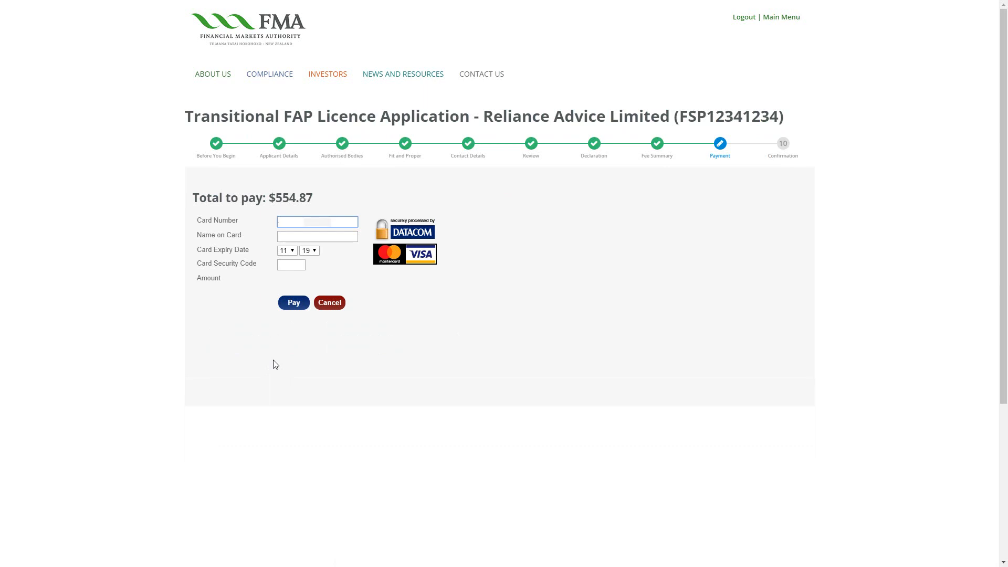
key("Tab")
type("M Smith")
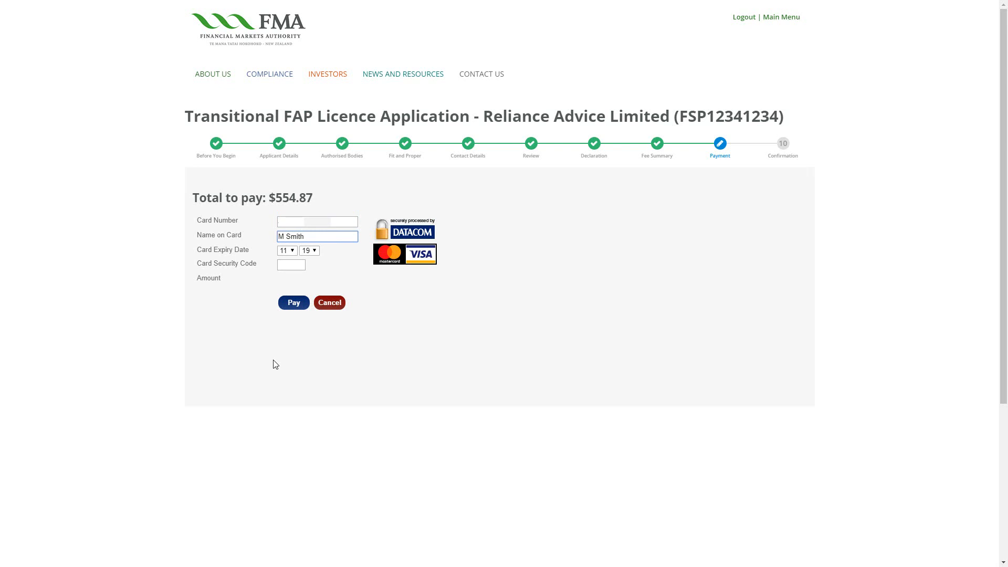
Set the card expiry to 05/21 and pay the $554.87 fee
left_click(287, 250)
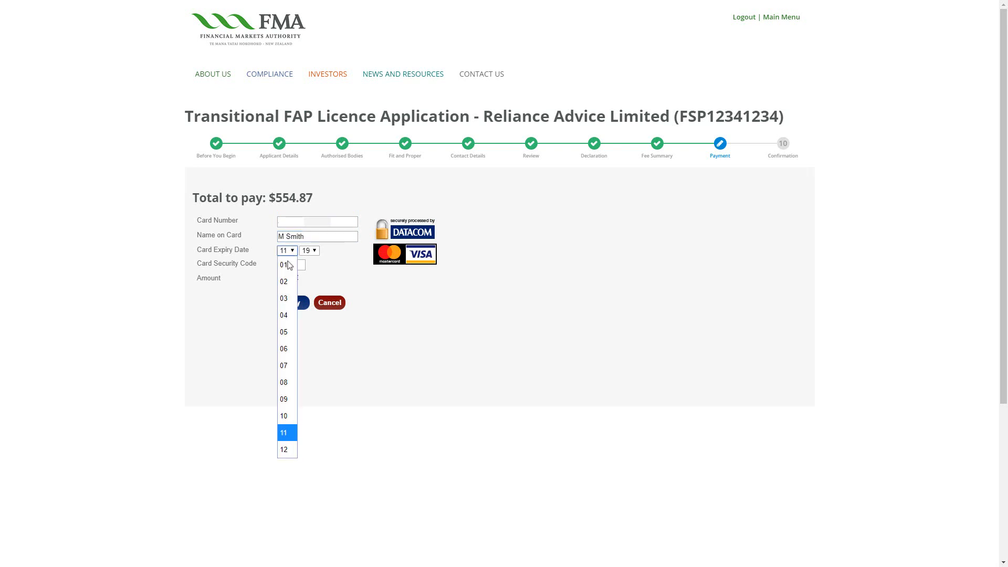
left_click(285, 331)
left_click(310, 251)
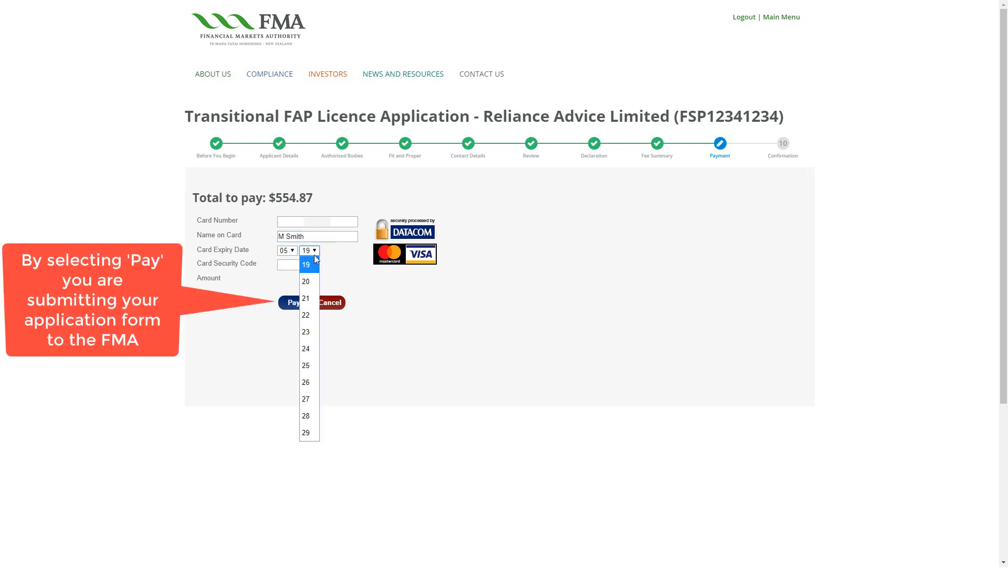
left_click(317, 299)
key("Tab")
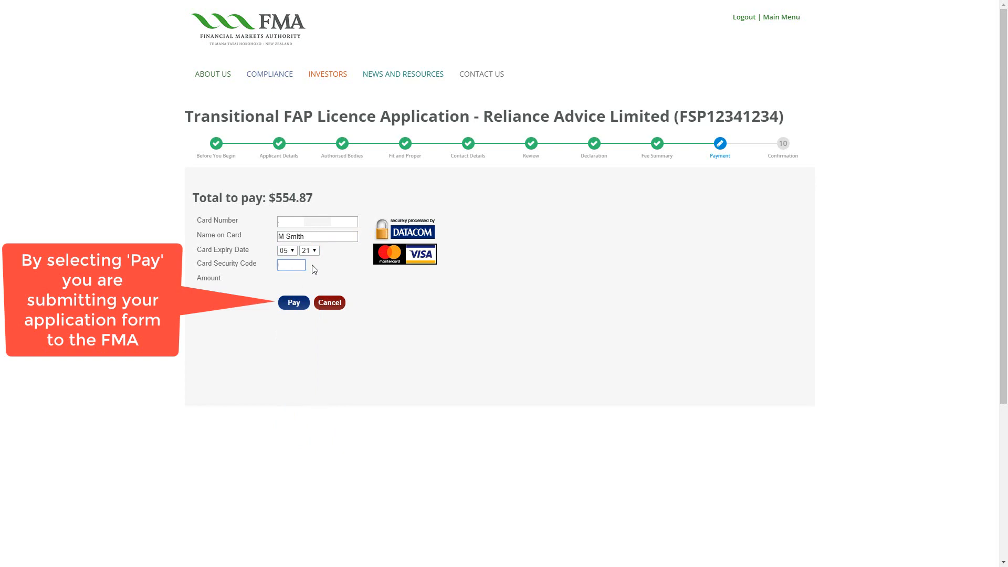
left_click(295, 302)
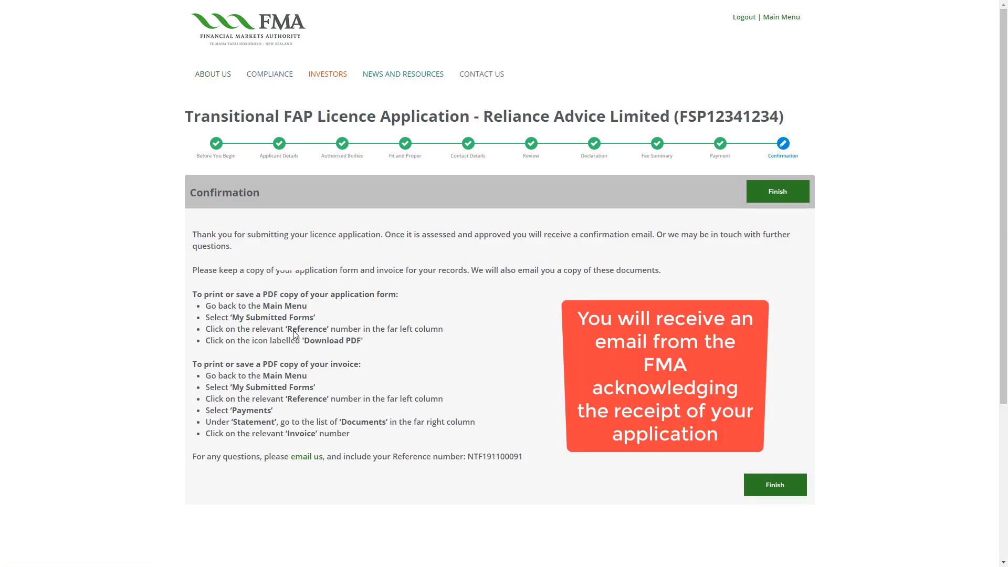
Finish the Confirmation page to go back to the welcome main menu
left_click(760, 489)
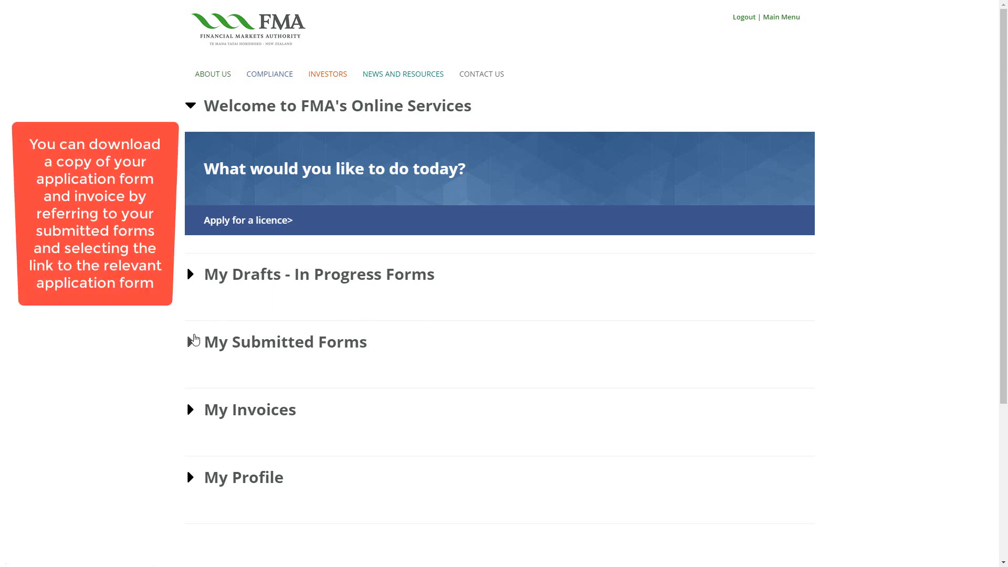
Check the submitted Transitional FAP Licence Application's payment statement shows $0.00 owing, then return to the main menu
left_click(190, 344)
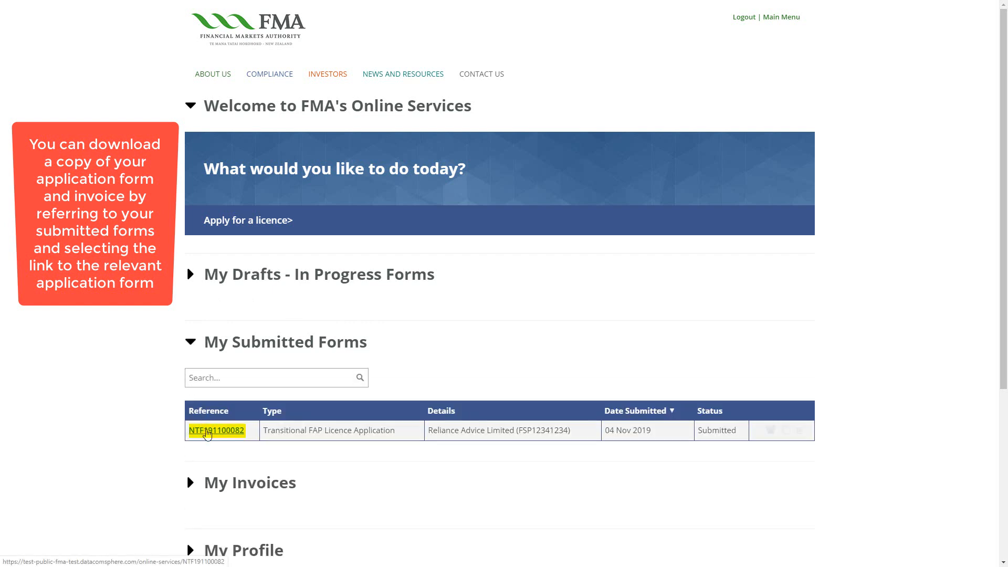
left_click(207, 432)
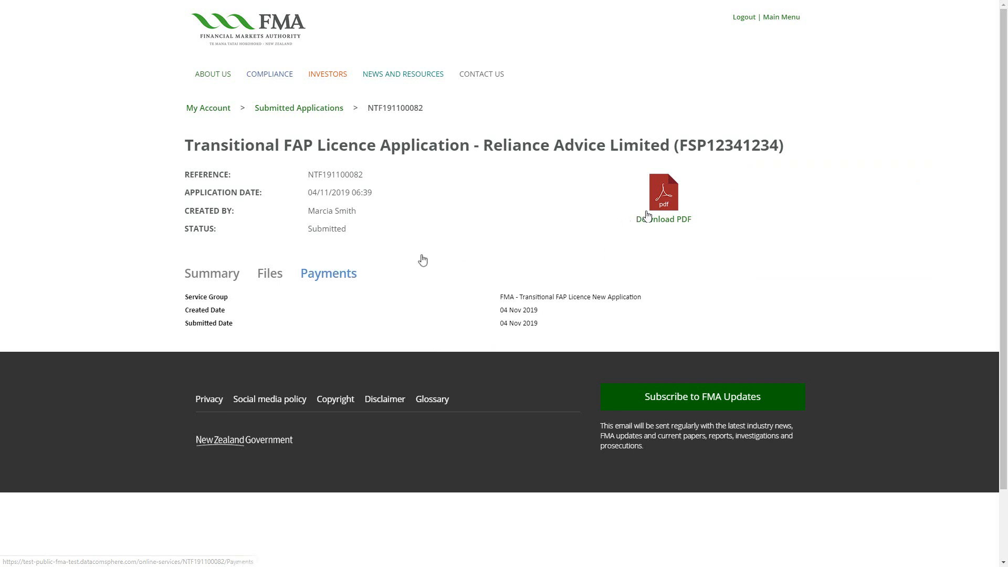
left_click(310, 281)
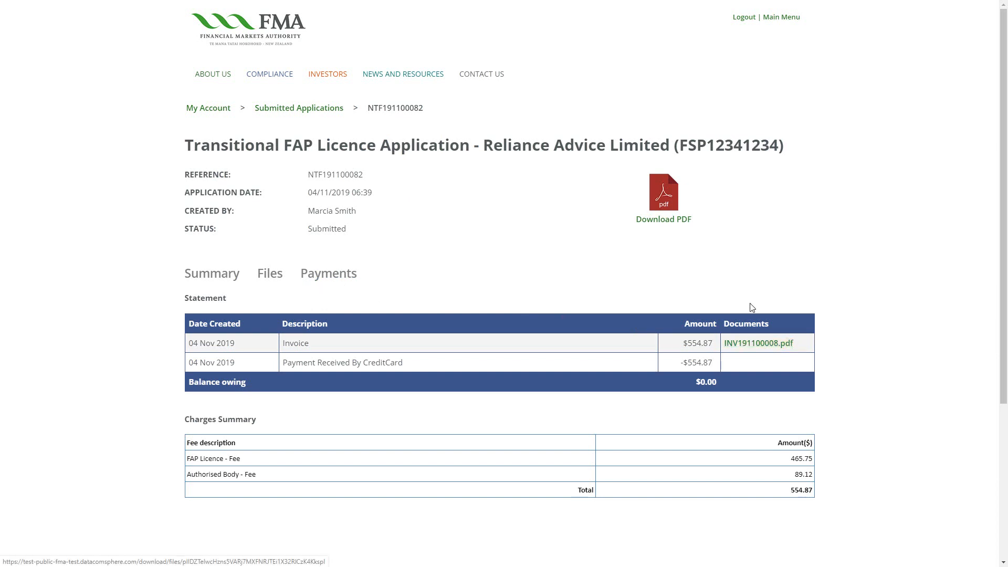
left_click(771, 21)
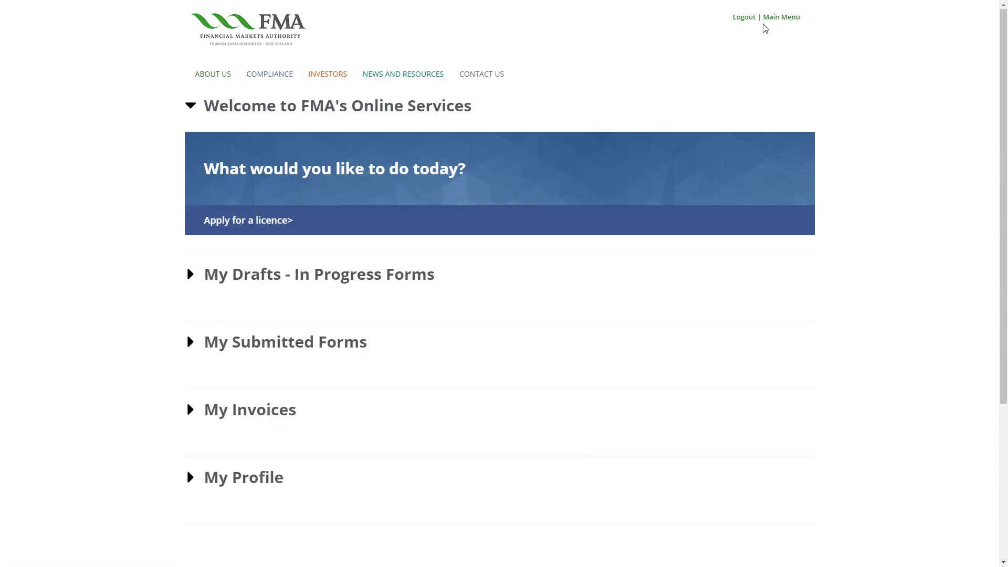